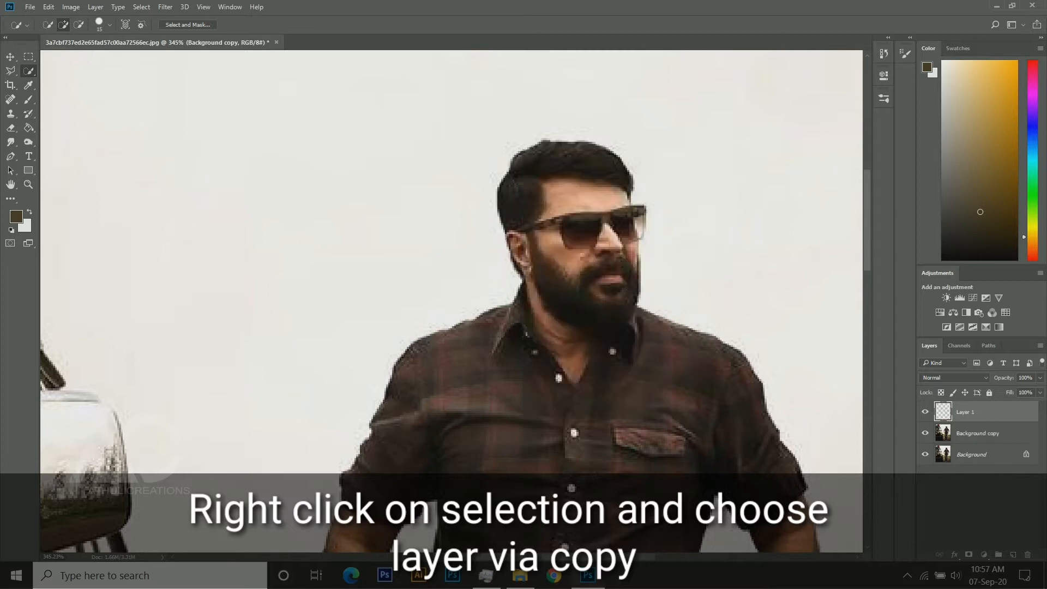
On the Background copy layer, quick-select the collar, upper chest and the arm farther from the vehicle, keeping the beard out.
scroll(614, 260, down, 2)
scroll(562, 218, down, 4)
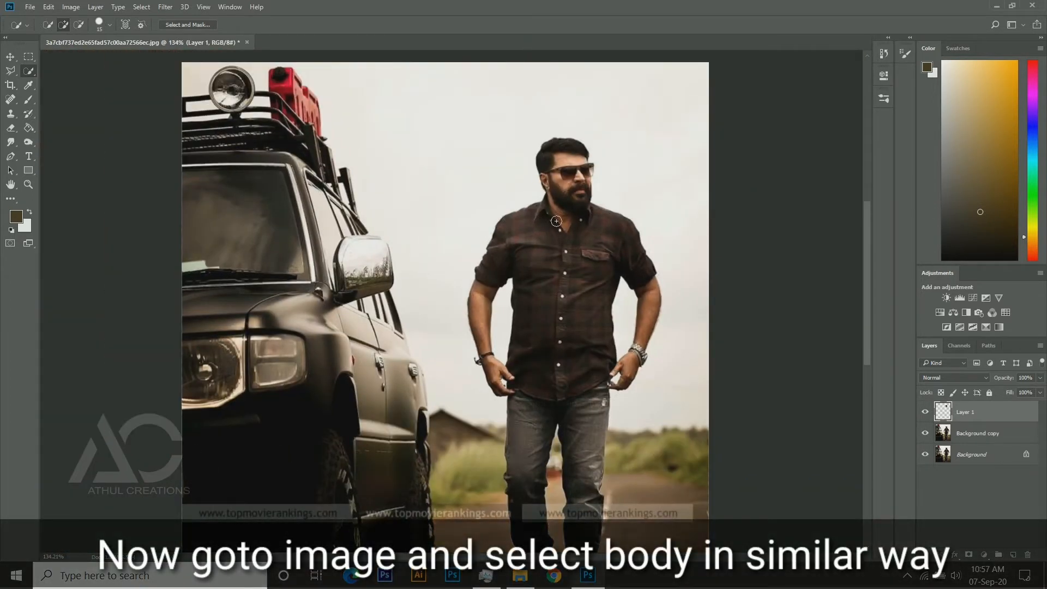
click(969, 436)
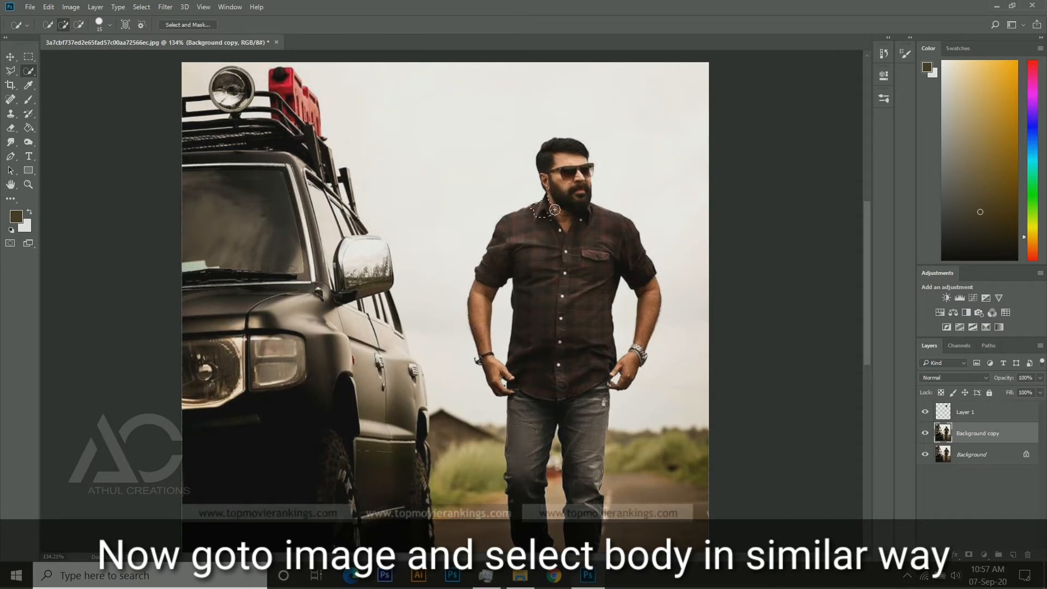
drag(594, 224, 577, 206)
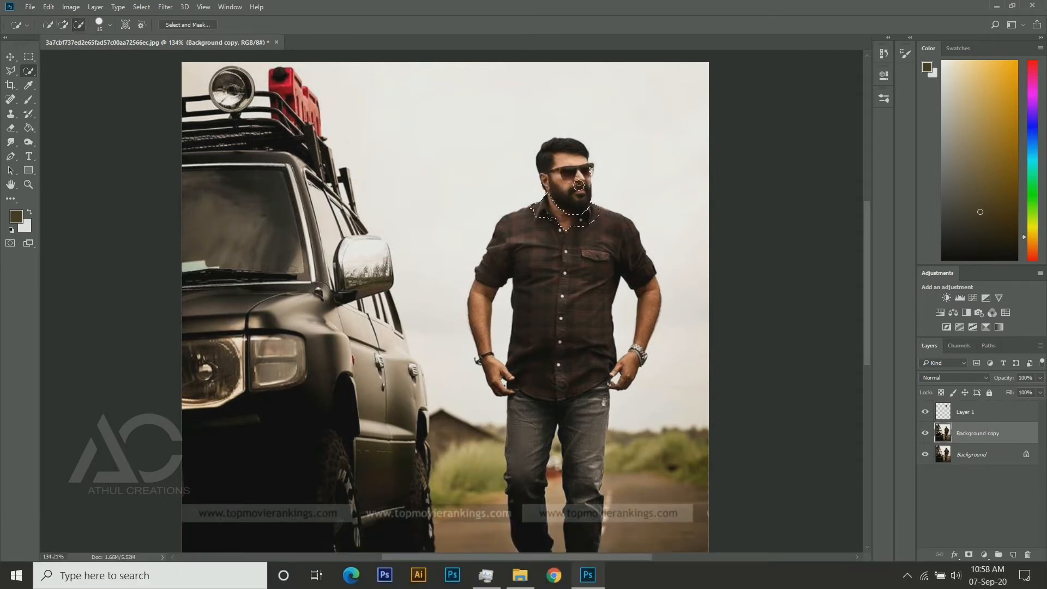
mouse_move(578, 210)
mouse_down()
mouse_move(627, 232)
mouse_move(643, 264)
mouse_move(657, 308)
mouse_move(635, 373)
mouse_up()
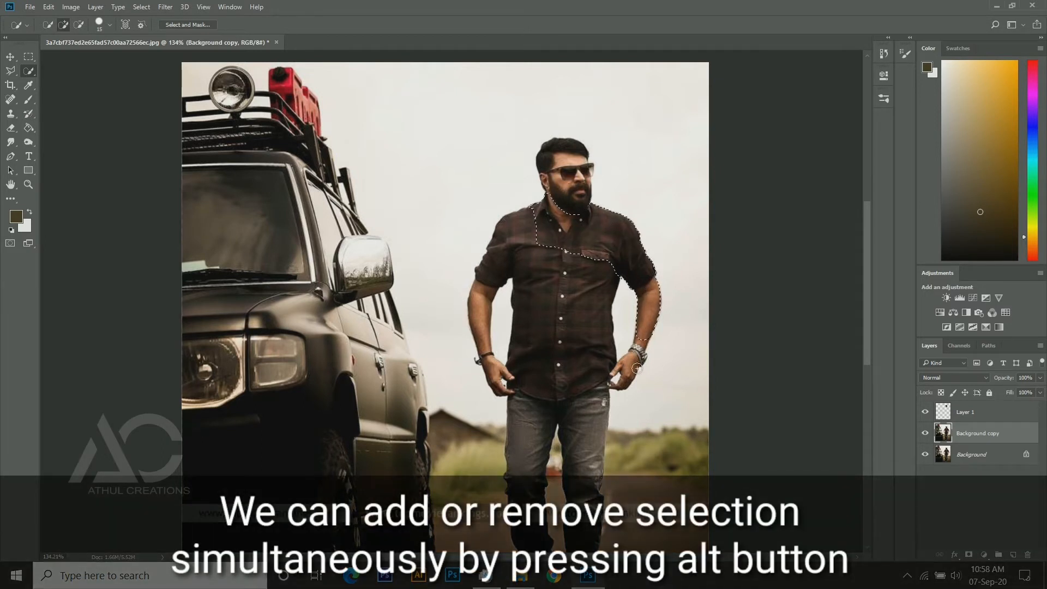
click(612, 399)
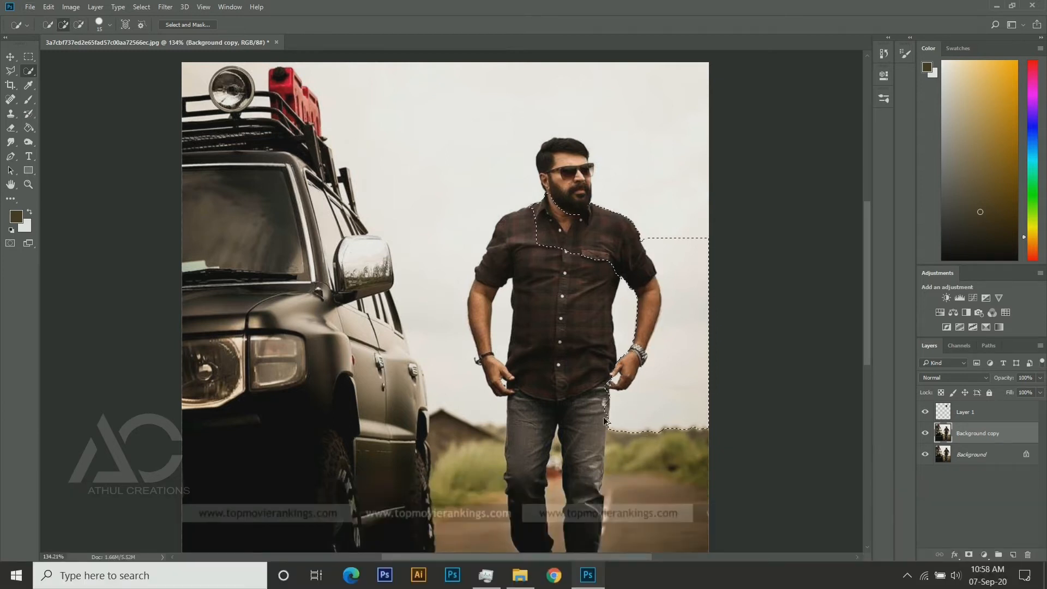
Extend the body selection over the remaining torso, the other arm, both legs and the shoes, refining the edges.
drag(568, 280, 559, 388)
mouse_move(492, 287)
mouse_down()
mouse_move(482, 324)
mouse_move(535, 444)
mouse_move(531, 507)
mouse_up()
scroll(544, 443, down, 1)
scroll(544, 443, down, 5)
drag(578, 452, 589, 514)
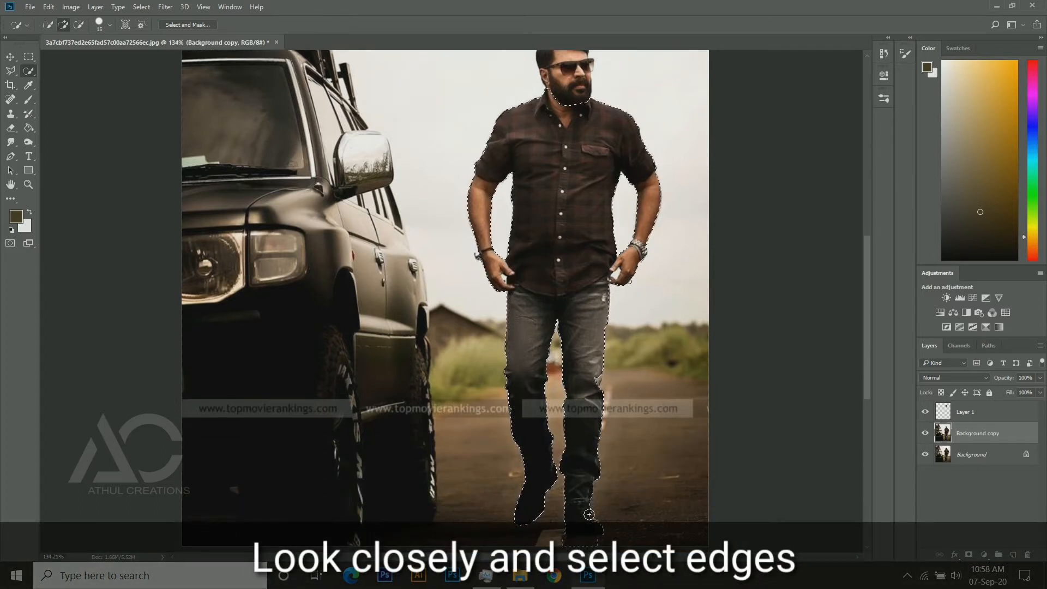
scroll(588, 514, down, 2)
alt+click(586, 511)
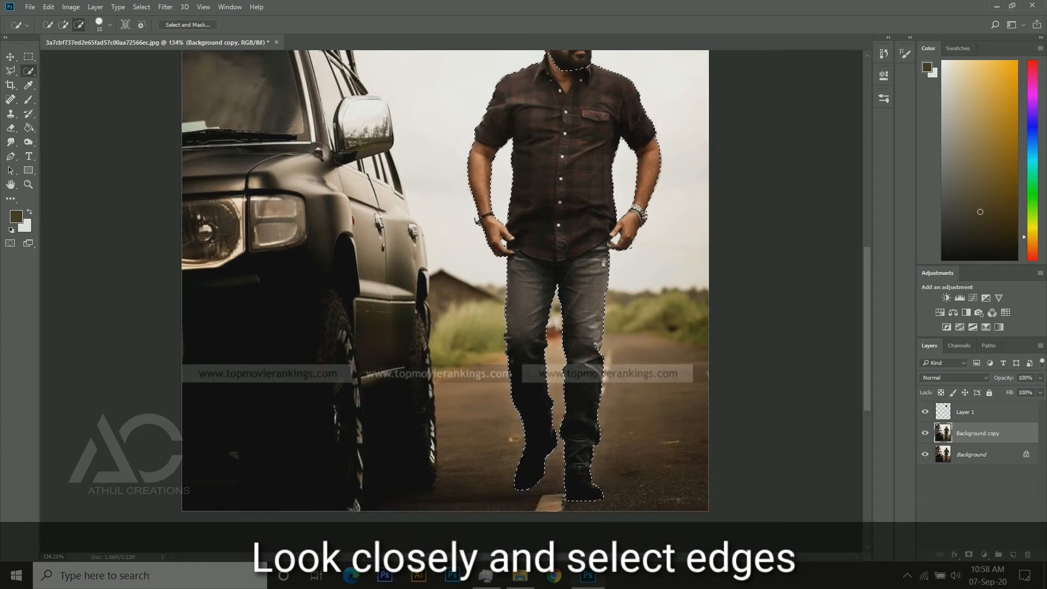
scroll(583, 378, up, 6)
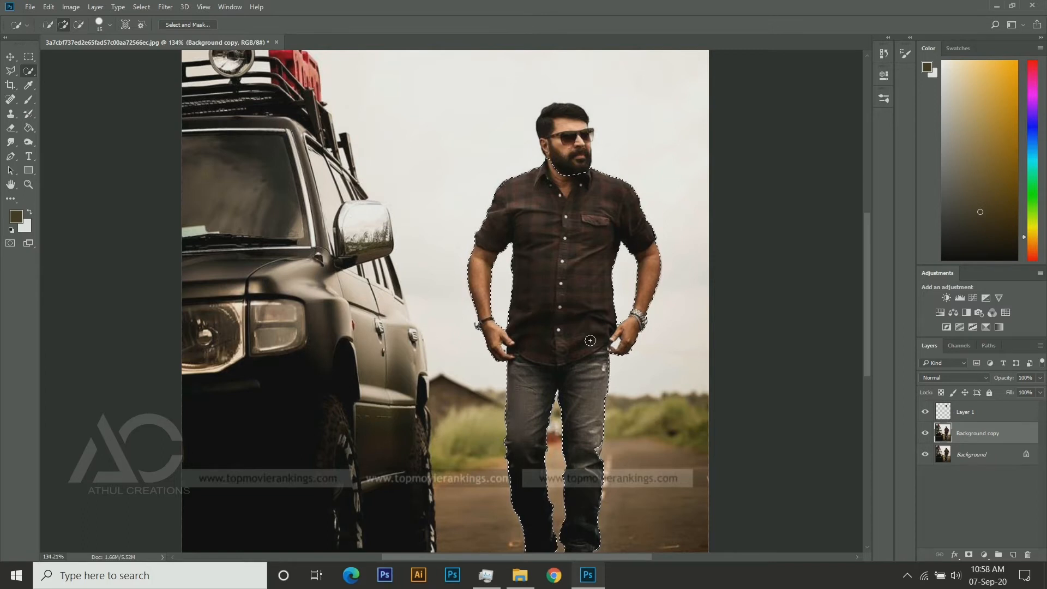
Copy the selected body to a new layer and hide the Background copy and Background layers.
scroll(590, 341, down, 3)
right_click(508, 196)
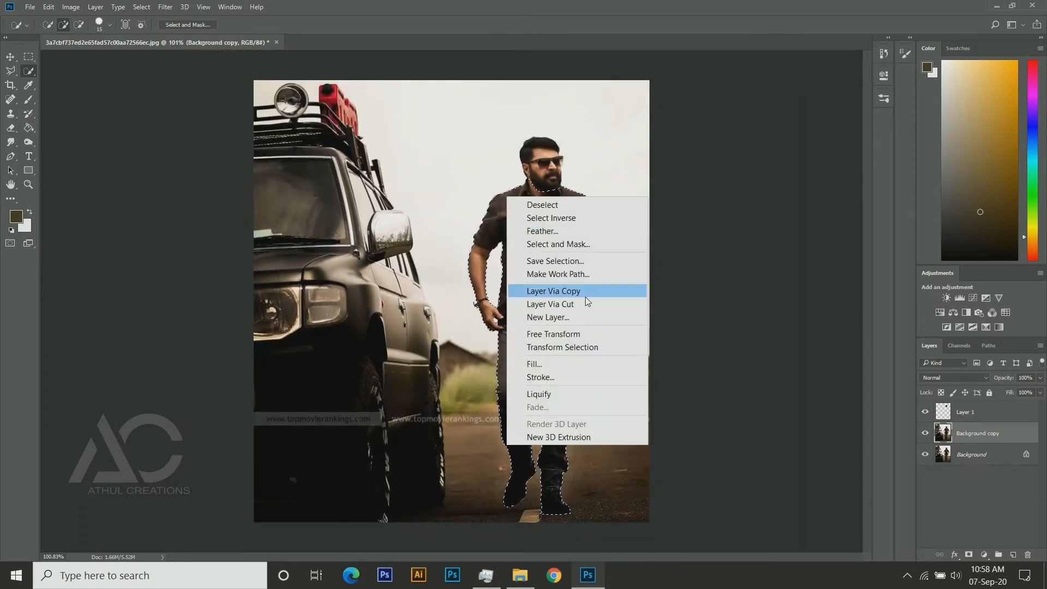
click(554, 291)
drag(924, 454, 925, 475)
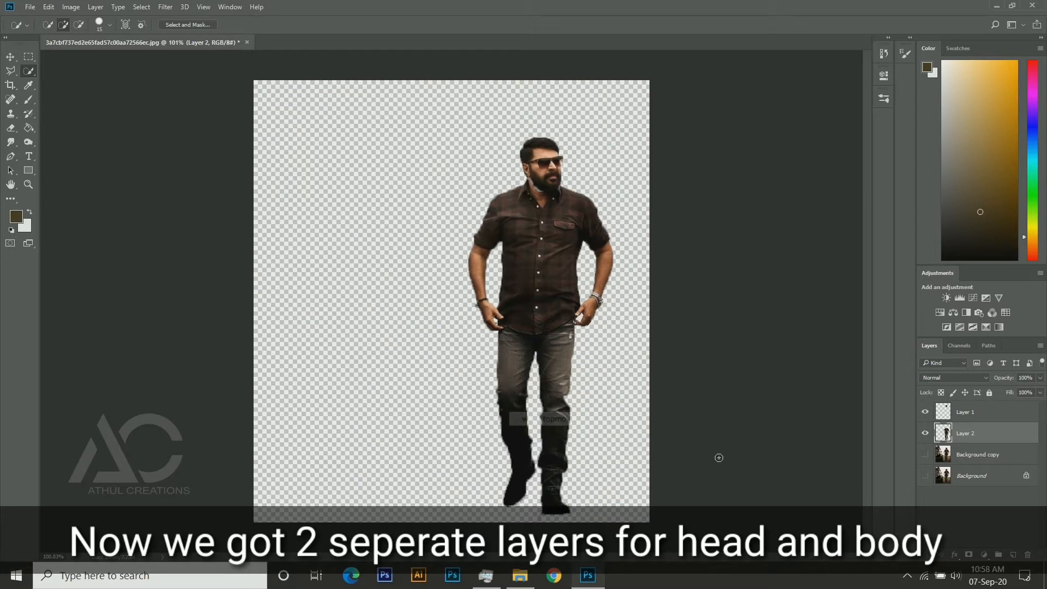
Scale the body layer down and move it so the neck sits below and slightly left of the head.
click(71, 7)
mouse_move(49, 7)
mouse_move(109, 298)
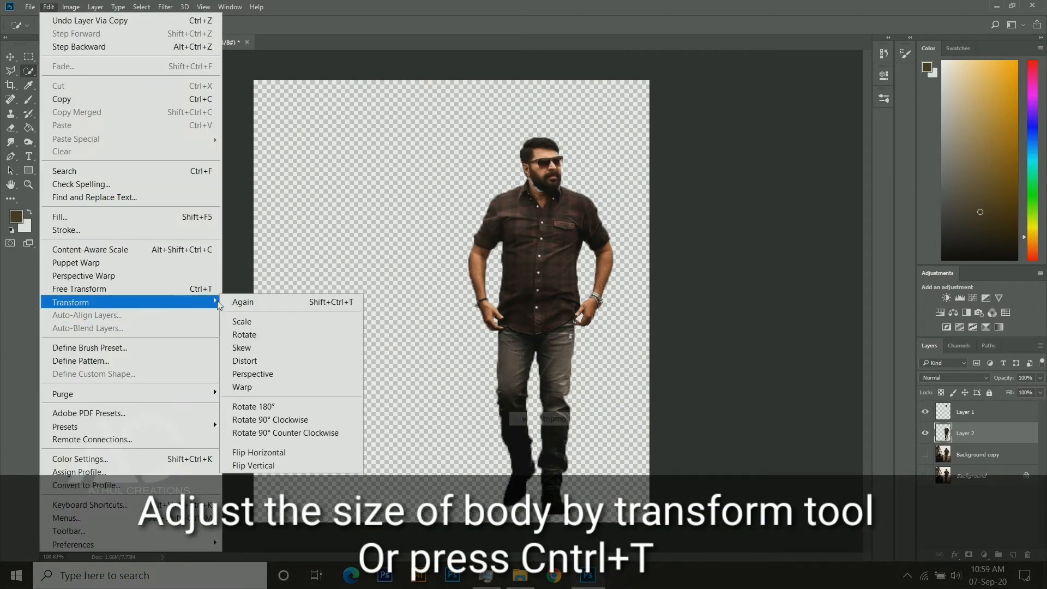
click(262, 320)
drag(613, 156, 584, 230)
drag(587, 382, 580, 383)
key(Return)
key(w)
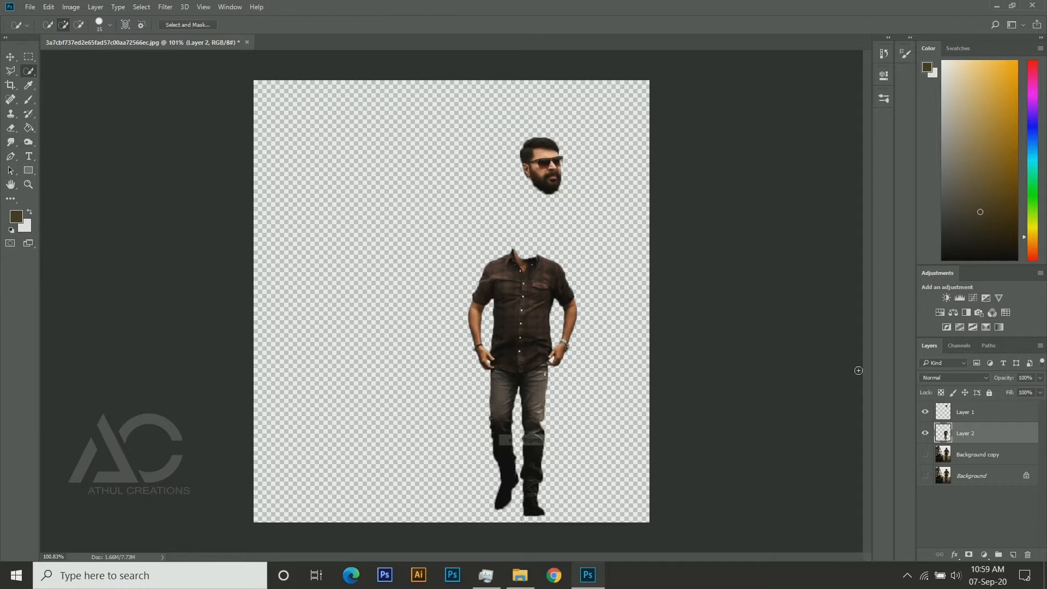
click(10, 56)
drag(508, 325, 493, 303)
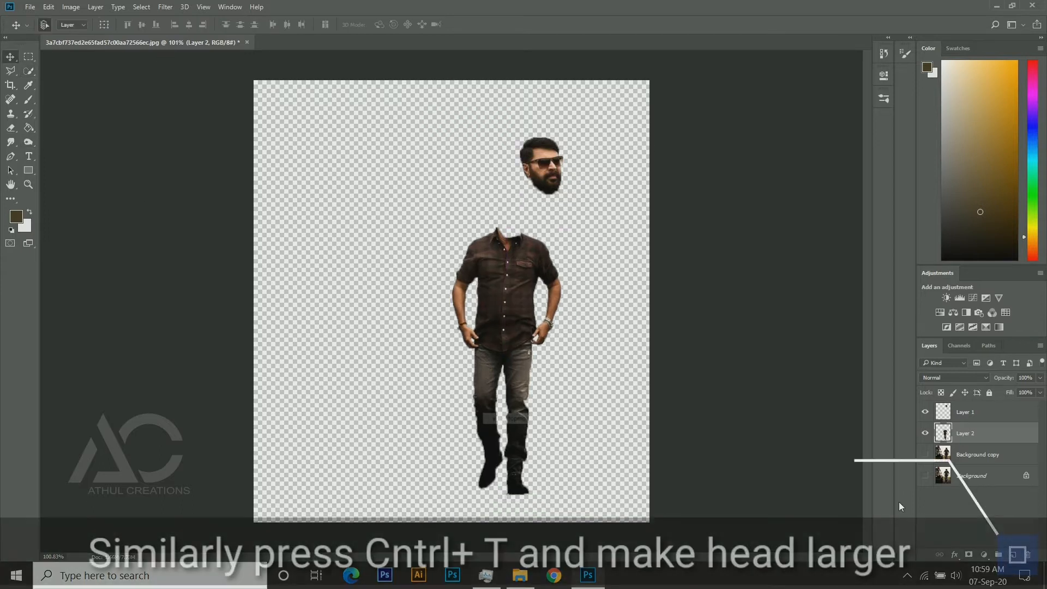
Enlarge the head on Layer 1 to about 207% width and 219% height and place it over the neck.
click(953, 414)
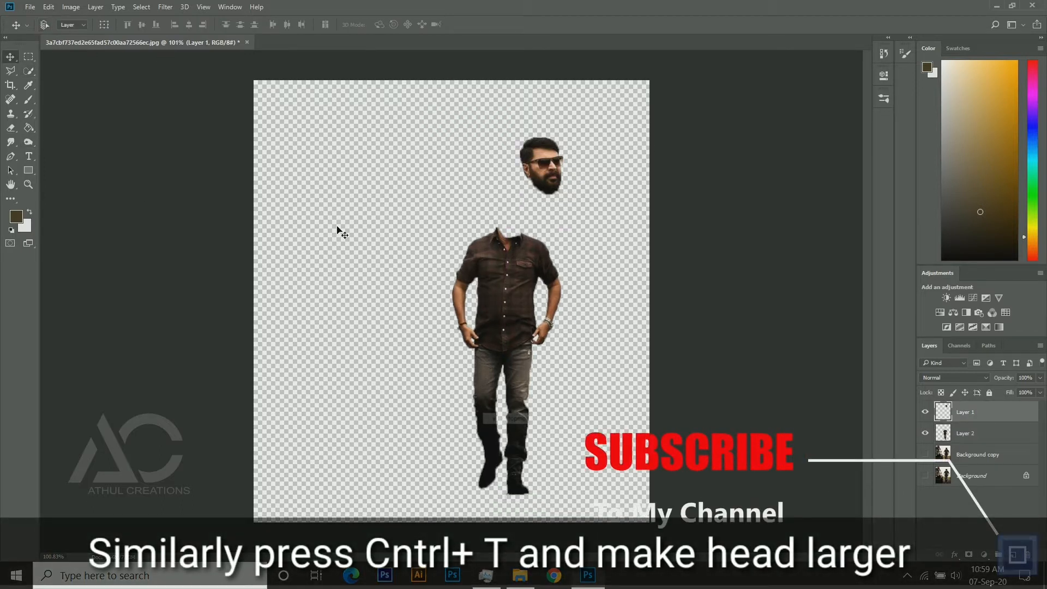
key(ctrl+t)
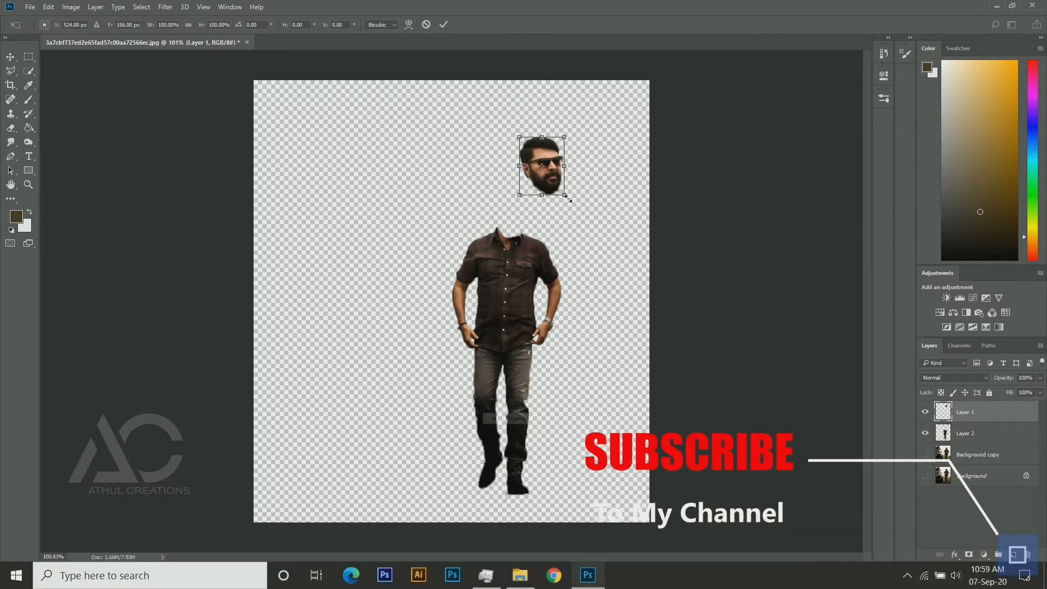
drag(567, 198, 608, 264)
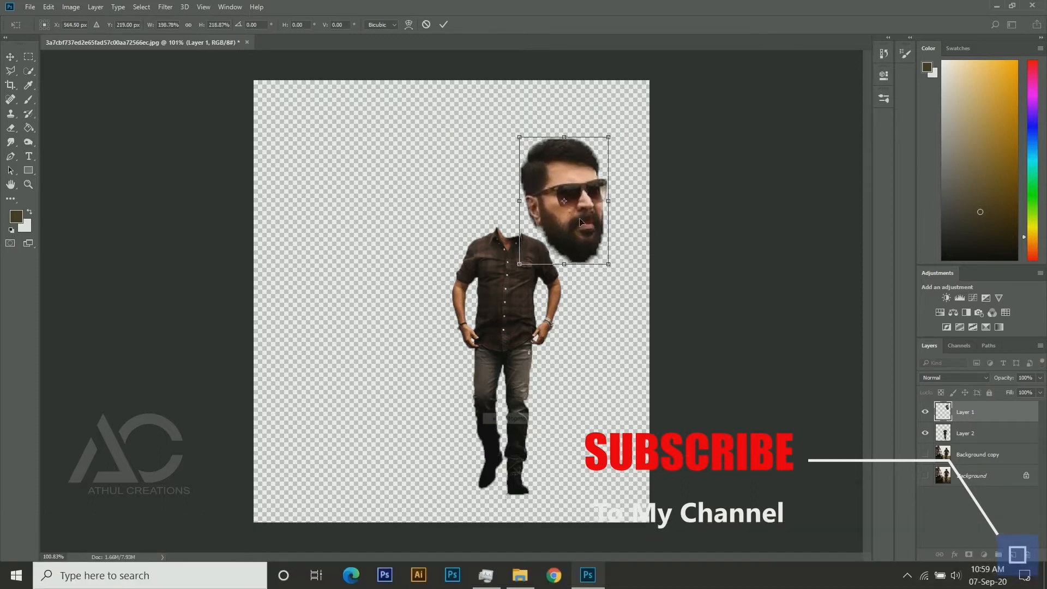
drag(612, 206, 618, 207)
drag(589, 200, 547, 212)
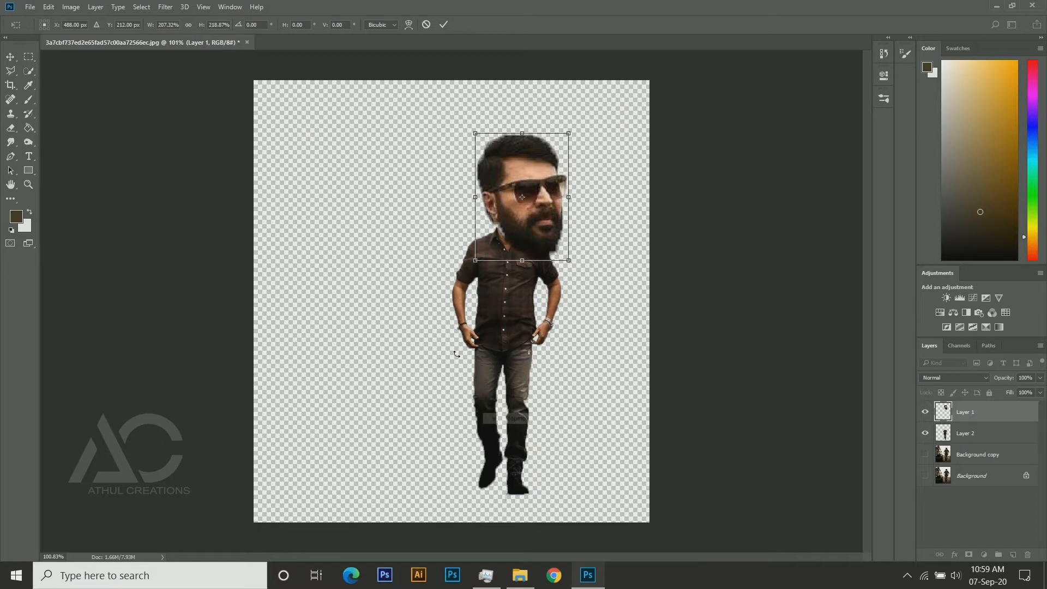
key(Return)
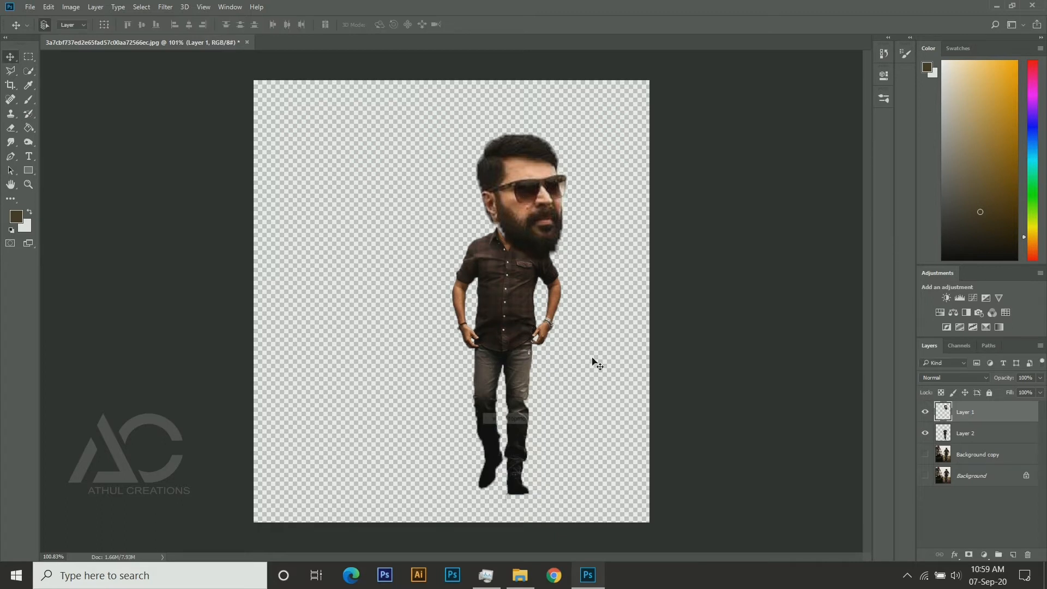
Widen the body on Layer 2 to about 106.5% and nudge it into position beneath the head.
click(927, 435)
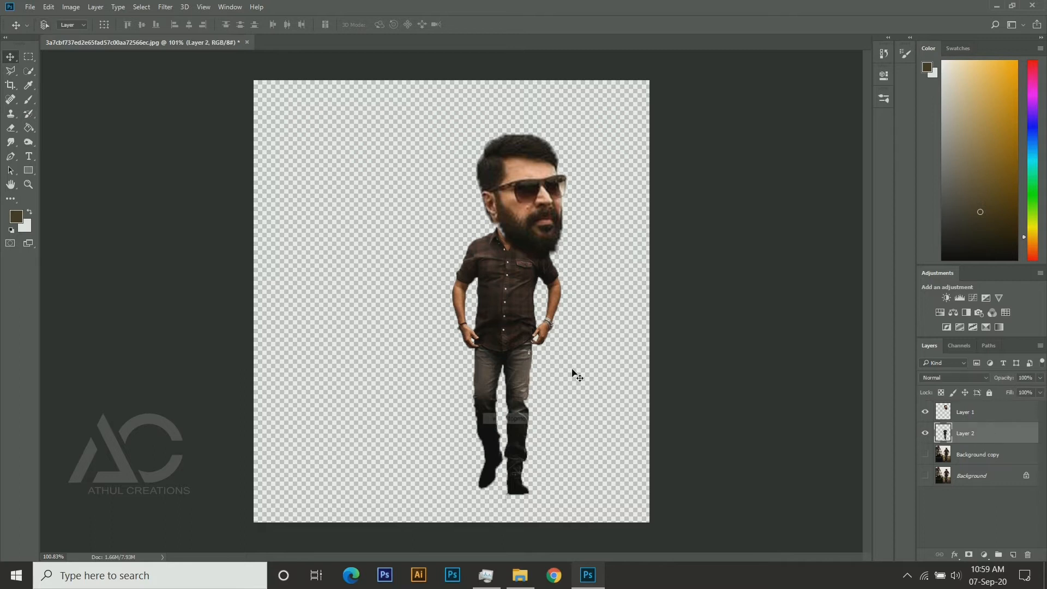
key(ctrl+t)
drag(566, 361, 573, 364)
drag(512, 291, 510, 298)
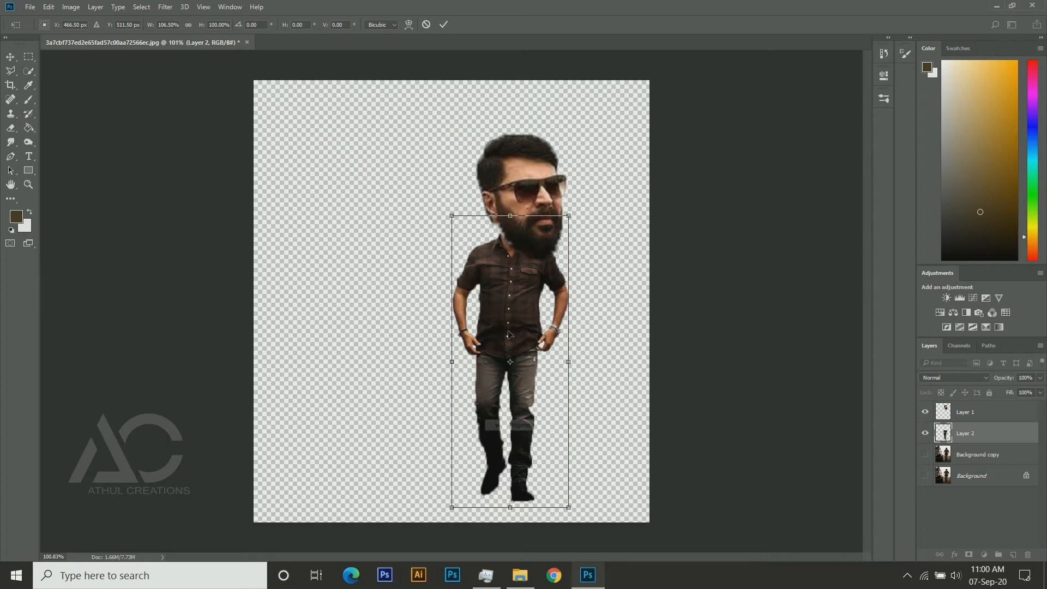
key(Return)
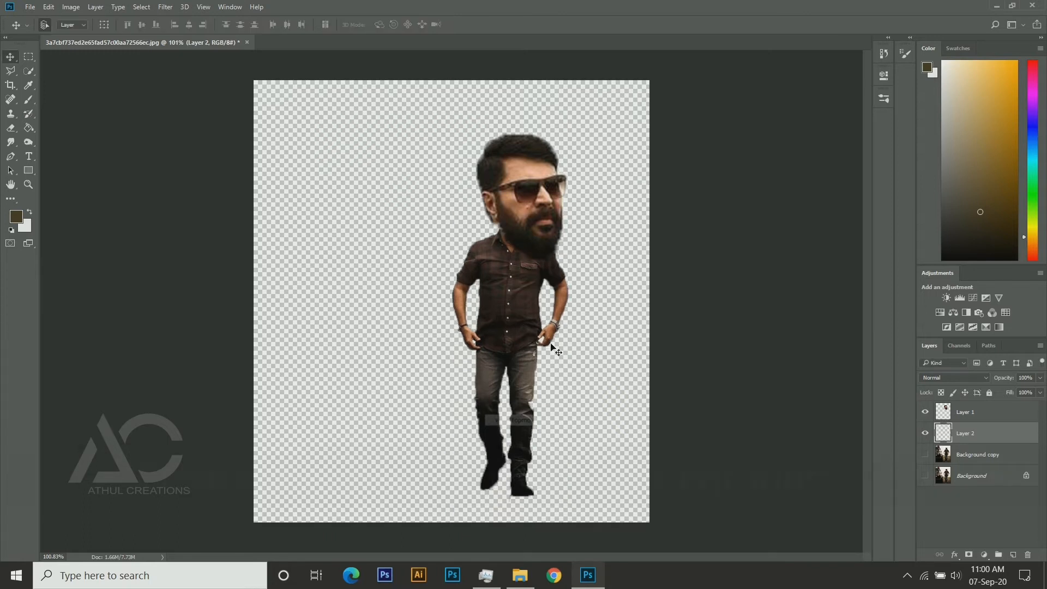
Add a new layer above Background copy and fill it with the yellow foreground colour #eaf052.
click(983, 454)
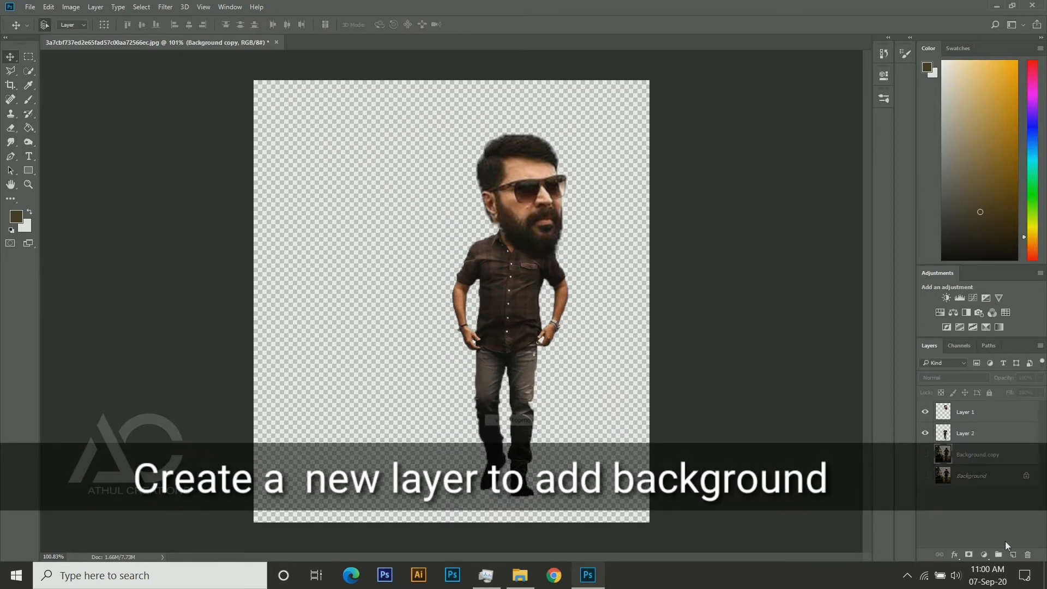
click(1016, 555)
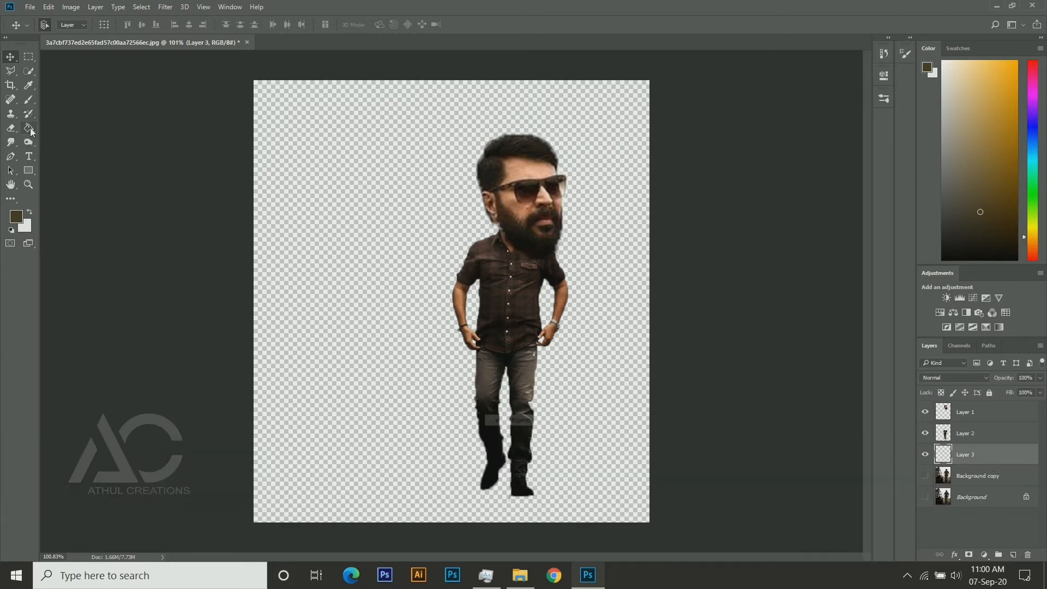
click(16, 216)
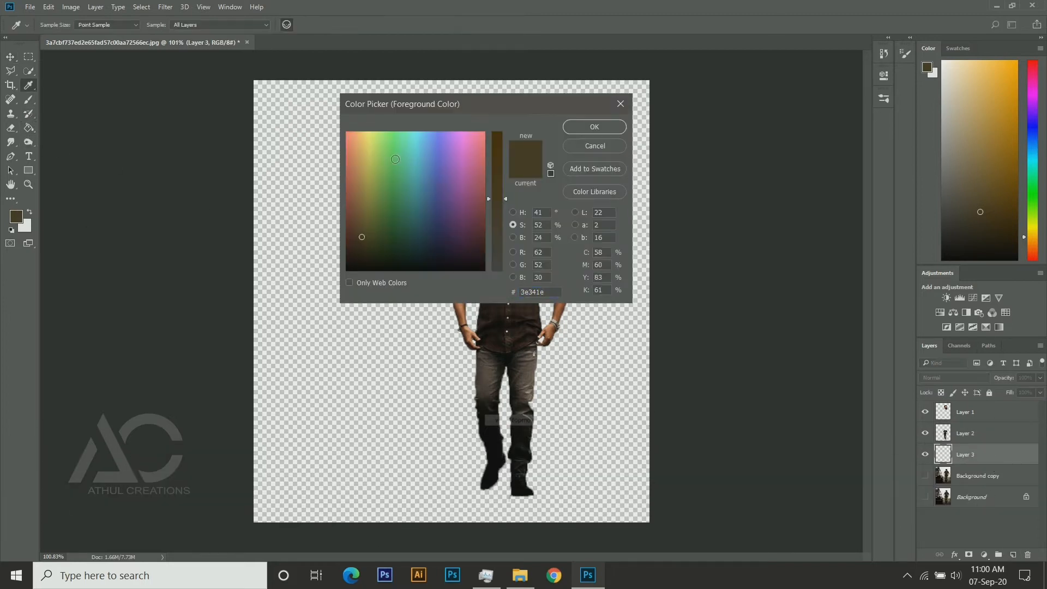
drag(395, 159, 371, 144)
drag(498, 198, 498, 178)
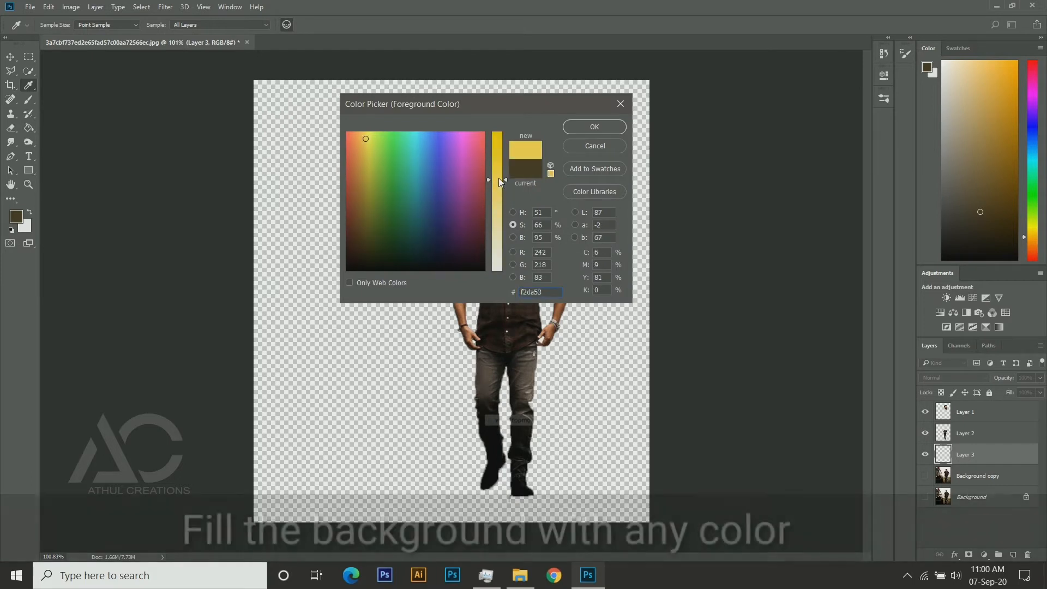
mouse_move(366, 145)
mouse_down()
mouse_move(368, 161)
mouse_move(370, 140)
mouse_up()
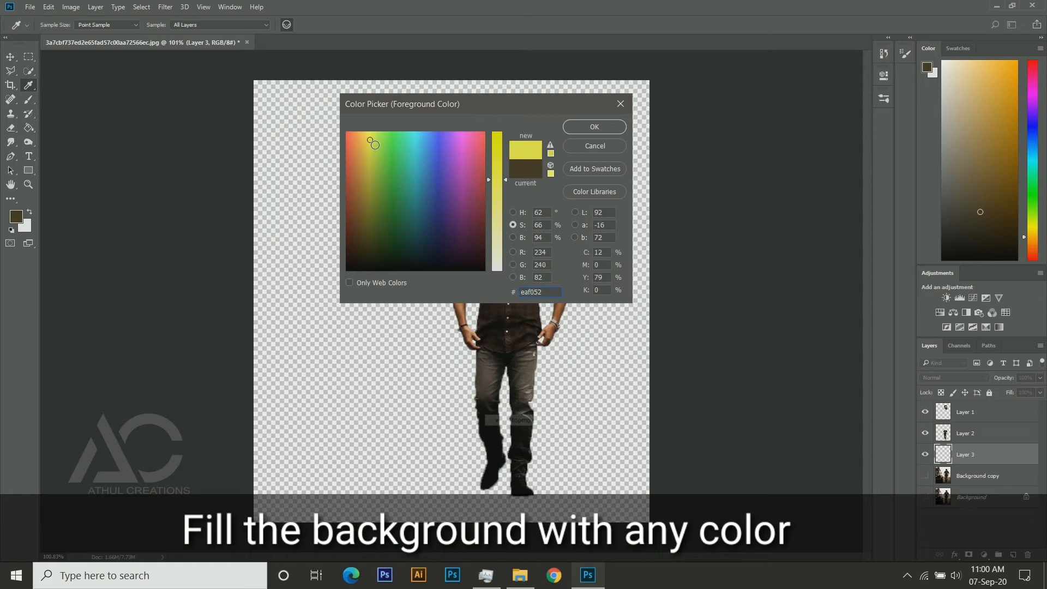
click(581, 127)
key(g)
click(375, 267)
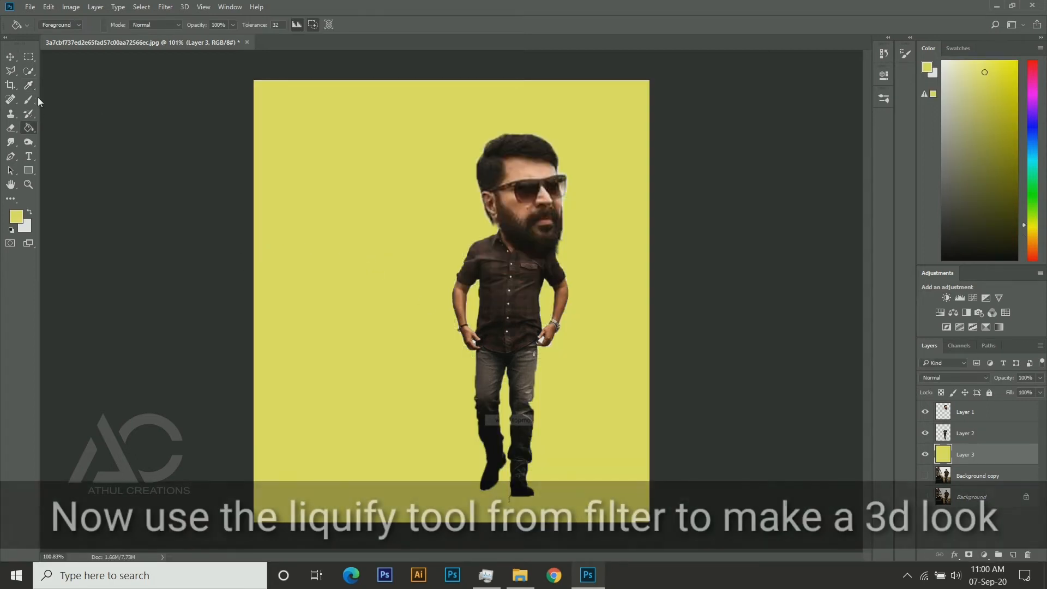
Open the Liquify filter on the body in Layer 2 and reshape the torso and legs with the Bloat tool.
click(12, 58)
click(1002, 435)
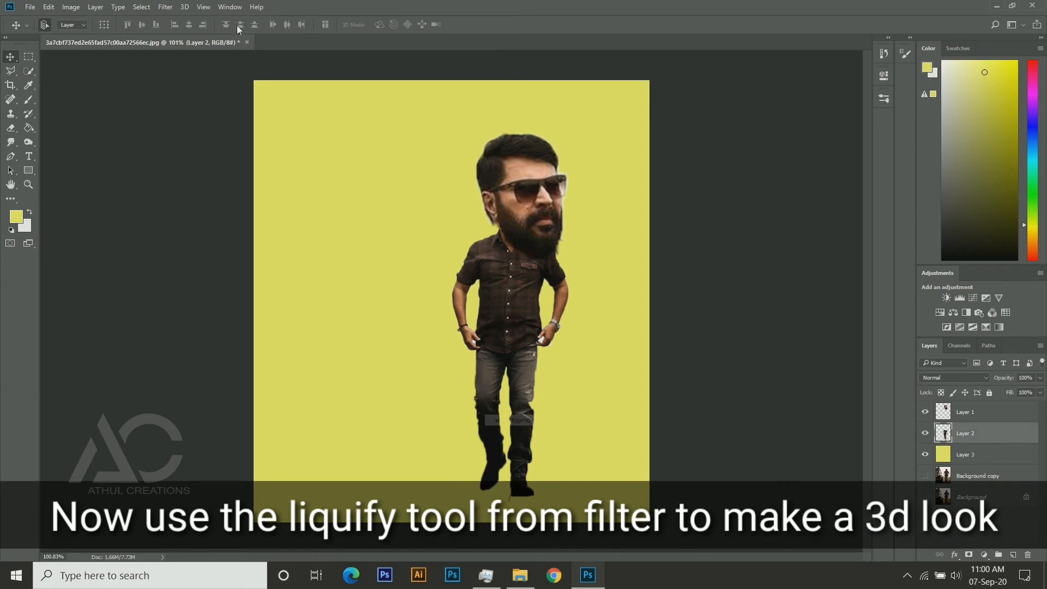
click(165, 7)
click(201, 108)
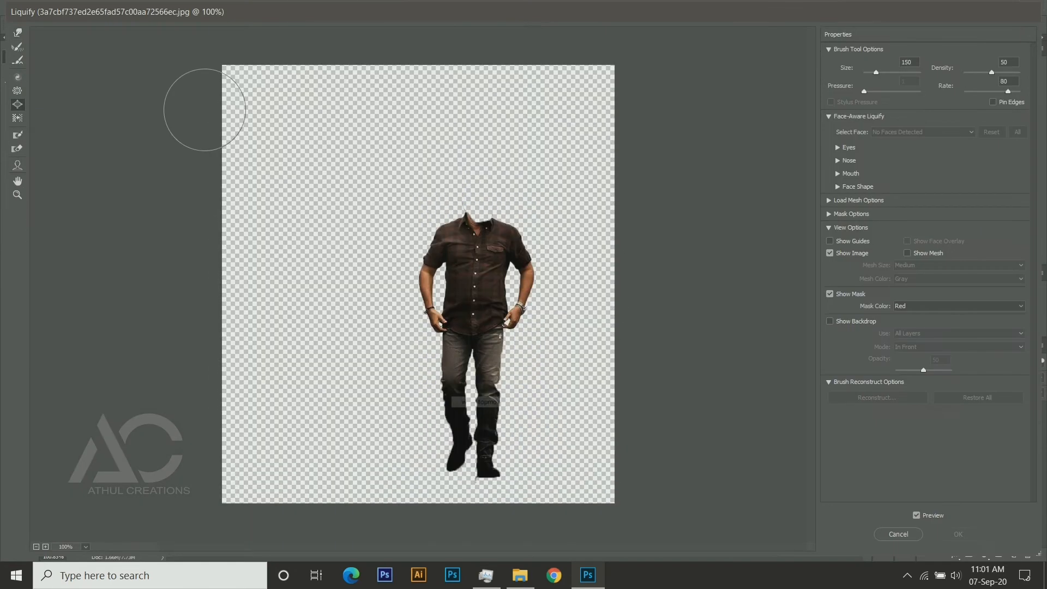
key(ctrl+plus)
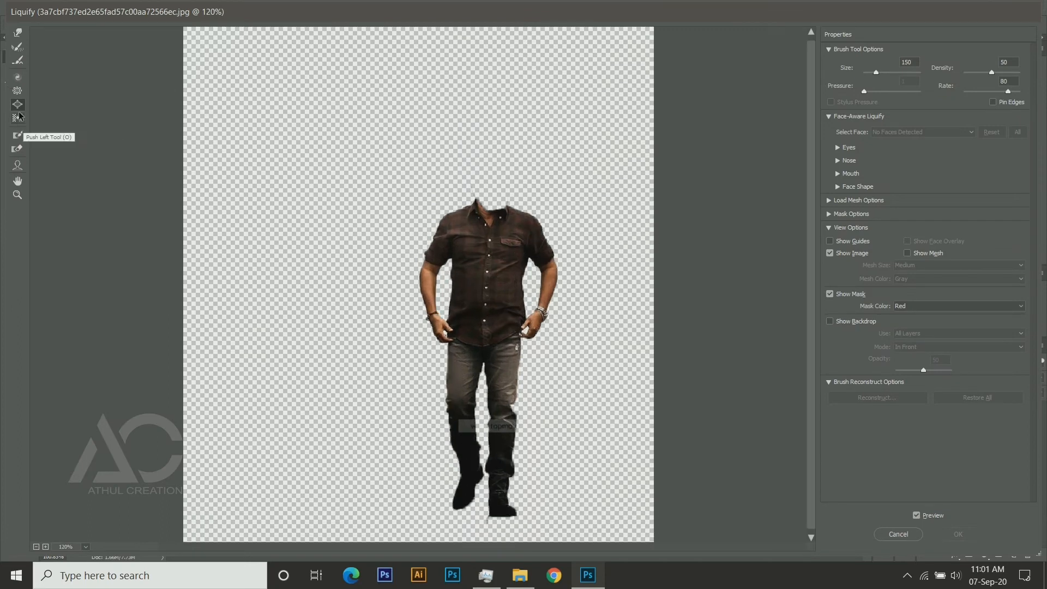
mouse_move(498, 219)
mouse_down()
mouse_move(460, 234)
mouse_move(508, 237)
mouse_move(474, 255)
mouse_move(433, 299)
mouse_move(431, 259)
mouse_move(554, 276)
mouse_move(534, 298)
mouse_move(471, 296)
mouse_move(471, 350)
mouse_move(480, 307)
mouse_move(471, 263)
mouse_move(494, 319)
mouse_move(475, 326)
mouse_move(469, 368)
mouse_move(487, 395)
mouse_move(476, 494)
mouse_move(496, 430)
mouse_move(474, 388)
mouse_move(479, 351)
mouse_move(504, 401)
mouse_move(497, 508)
mouse_move(477, 476)
mouse_move(490, 402)
mouse_up()
Pucker the middle of the torso with a size 175 brush and apply the Liquify changes.
click(17, 91)
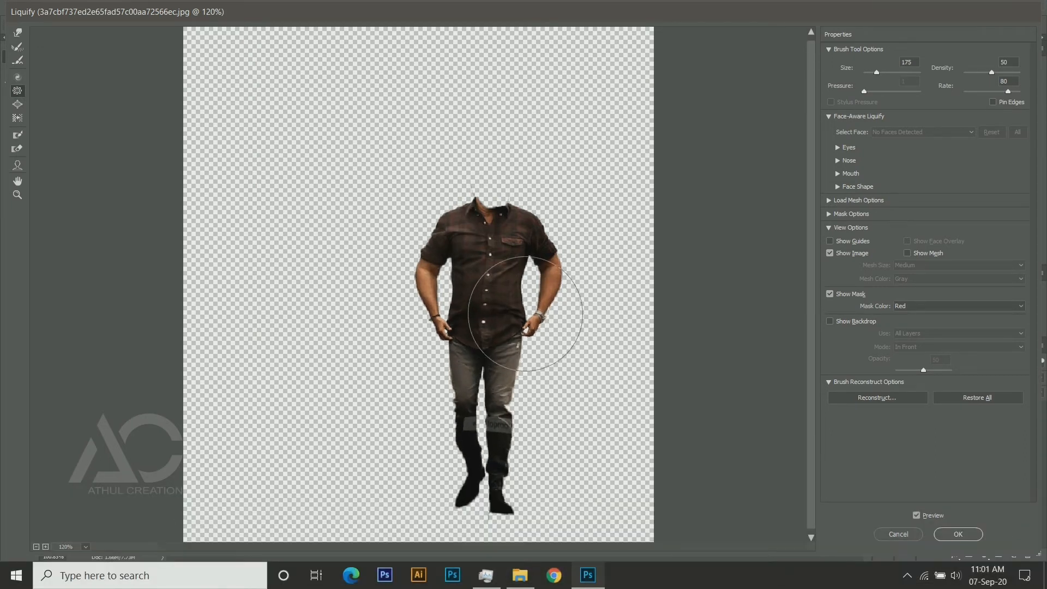
mouse_move(485, 285)
mouse_down()
mouse_move(484, 323)
mouse_move(526, 259)
mouse_move(494, 273)
mouse_move(511, 295)
mouse_up()
click(958, 534)
Enlarge the hair and back of the head on Layer 1 in Liquify with a size 150 Bloat brush and apply it.
click(983, 417)
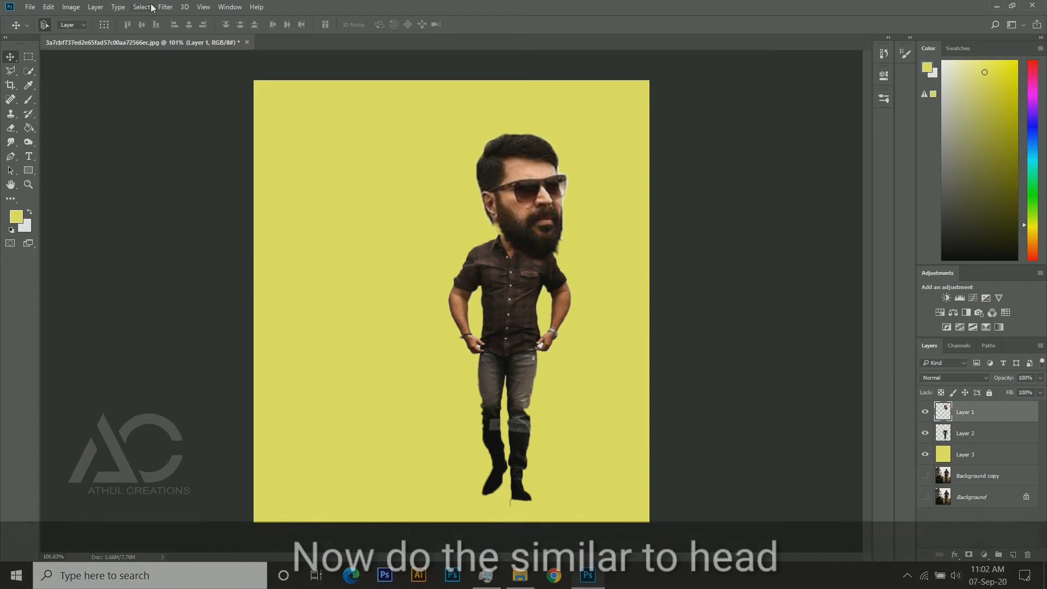
click(165, 6)
click(302, 102)
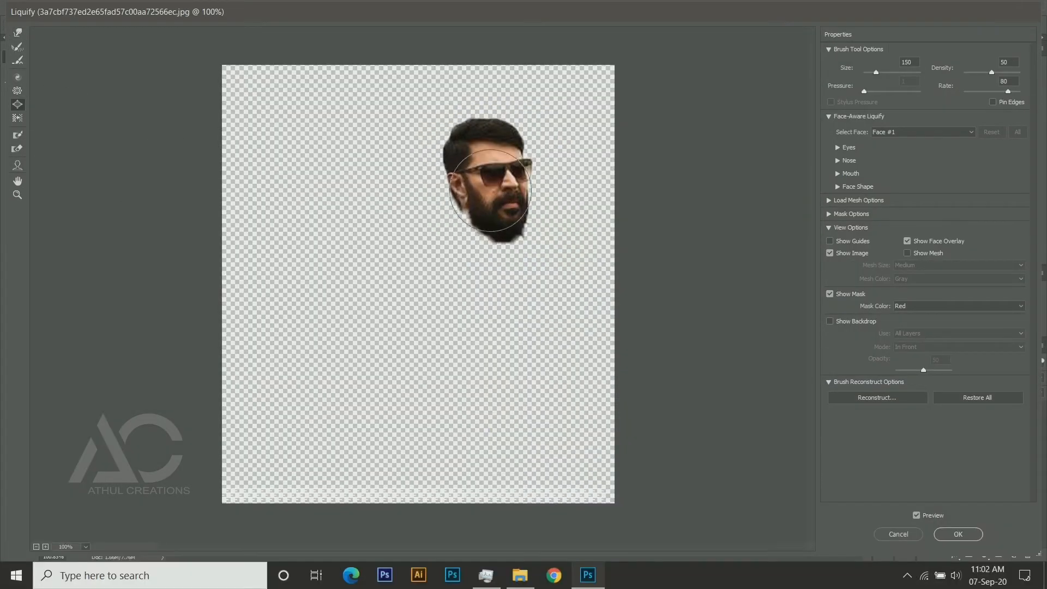
click(454, 139)
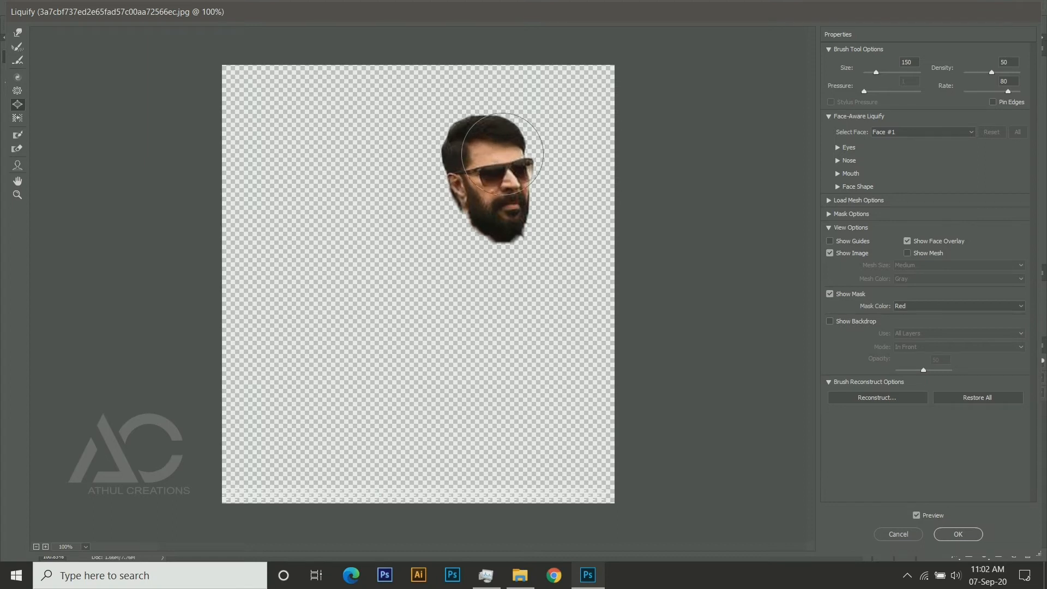
click(501, 129)
click(459, 150)
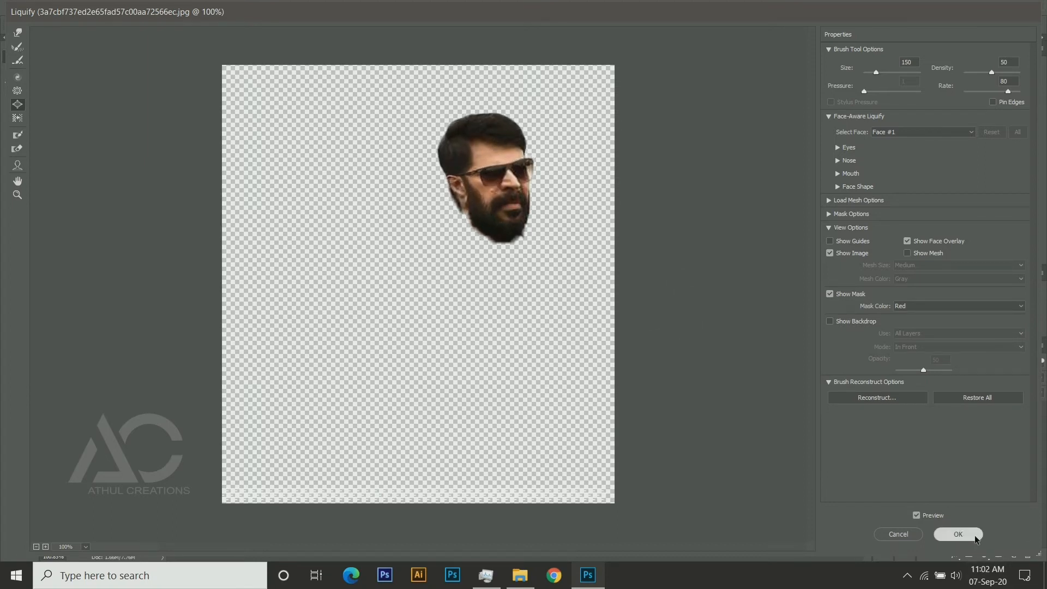
click(958, 533)
Smooth the edges where the head meets the body using the Smudge tool at 50% strength, including on Layer 2.
drag(529, 220, 530, 220)
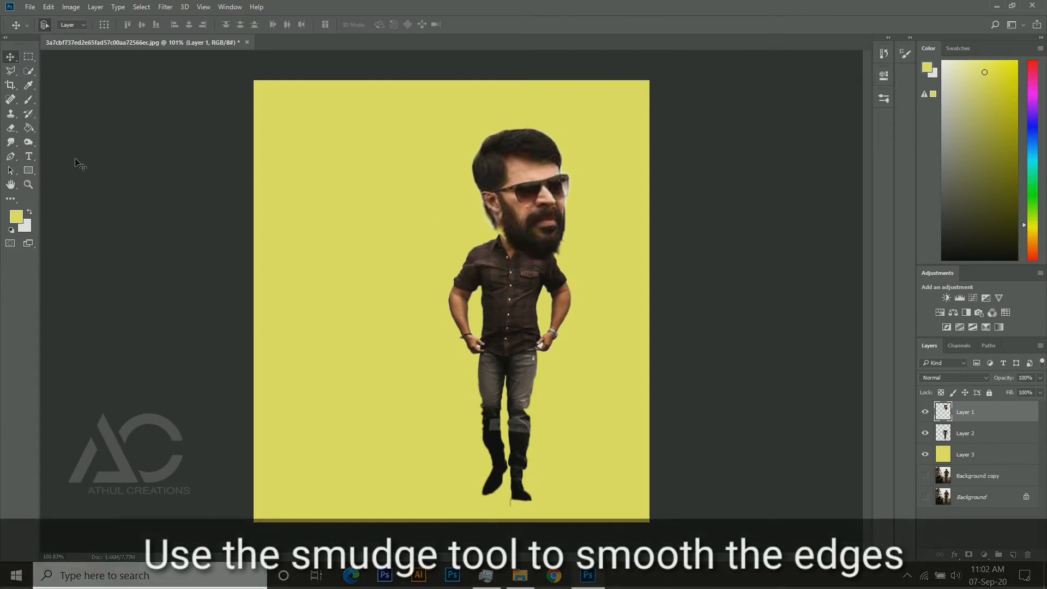
click(11, 144)
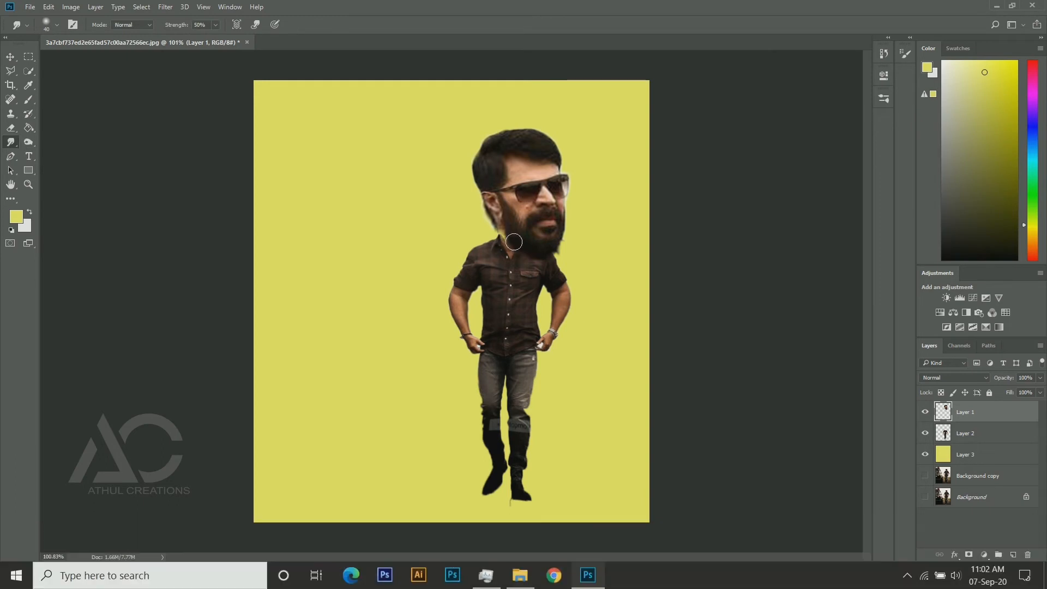
click(988, 435)
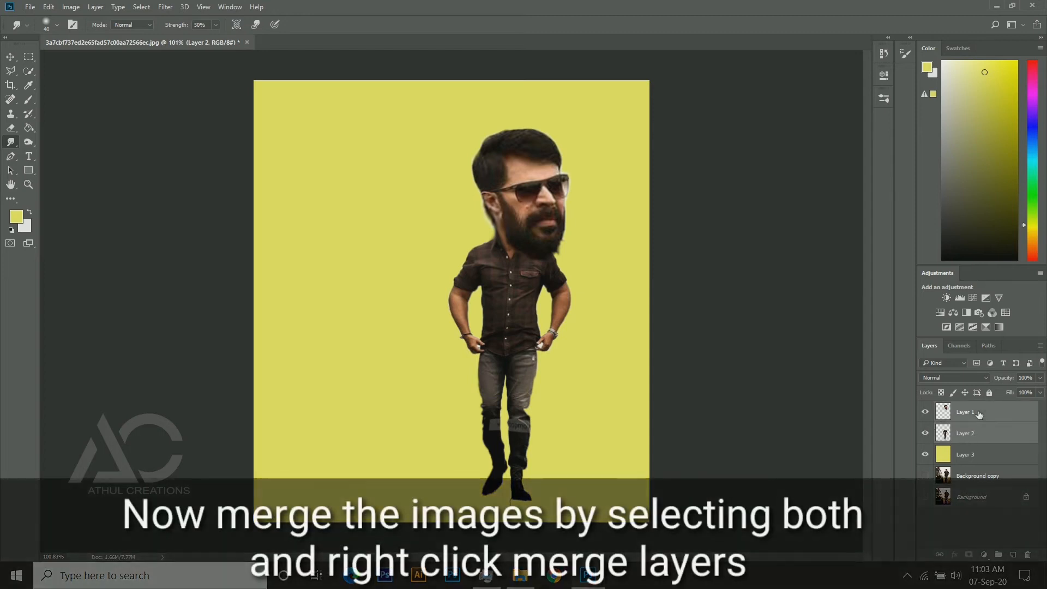
Merge the head layer, Layer 1, with the body layer, Layer 2.
ctrl+click(973, 411)
right_click(973, 411)
click(745, 467)
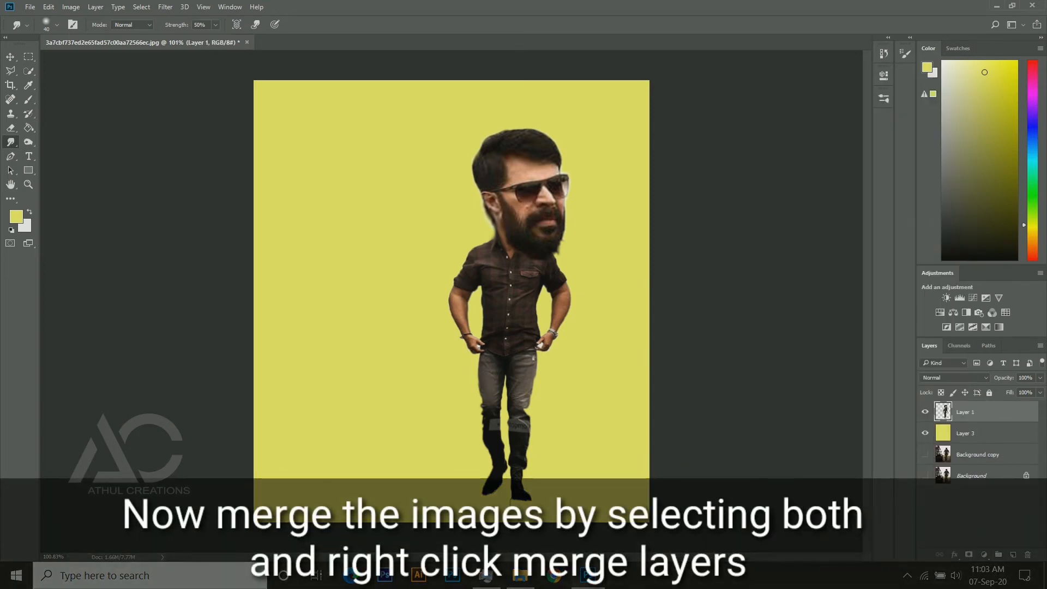
click(929, 413)
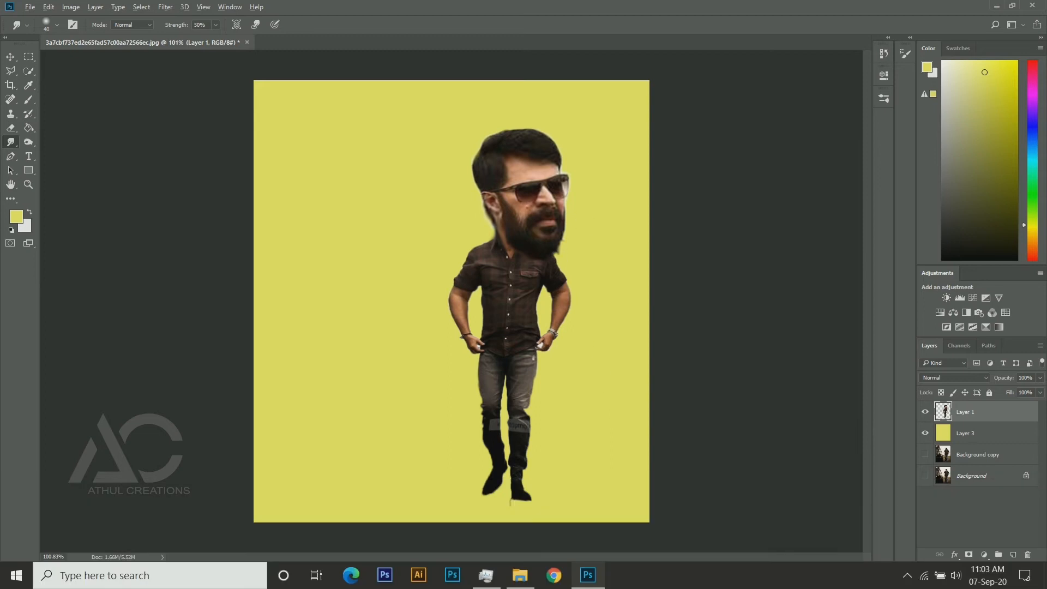
Erase the stray fringe around the beard, the back of the head and the top of the hair with the Eraser tool.
scroll(527, 208, up, 5)
scroll(632, 296, up, 3)
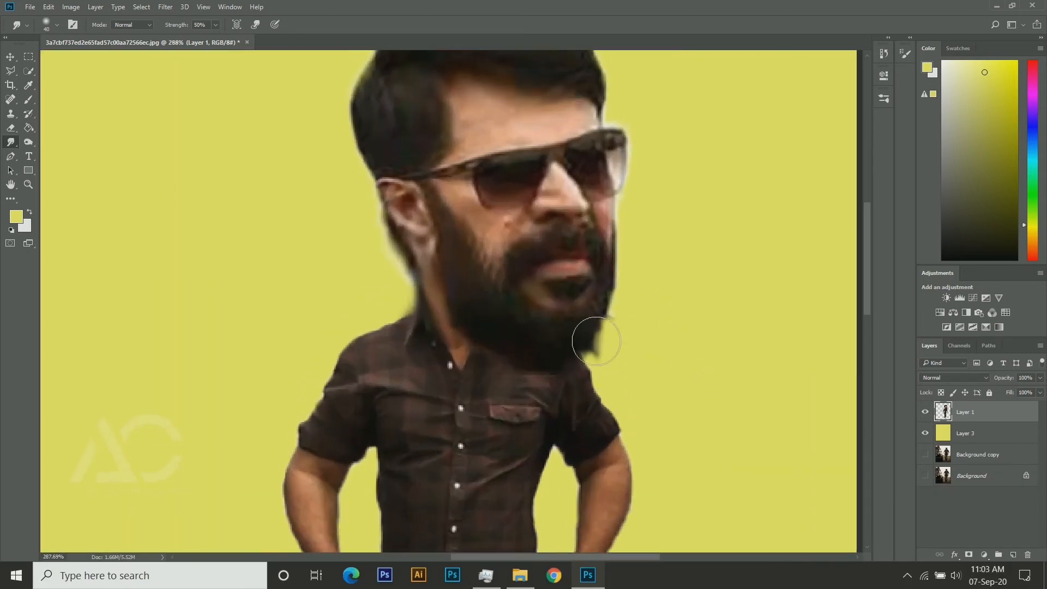
right_click(6, 131)
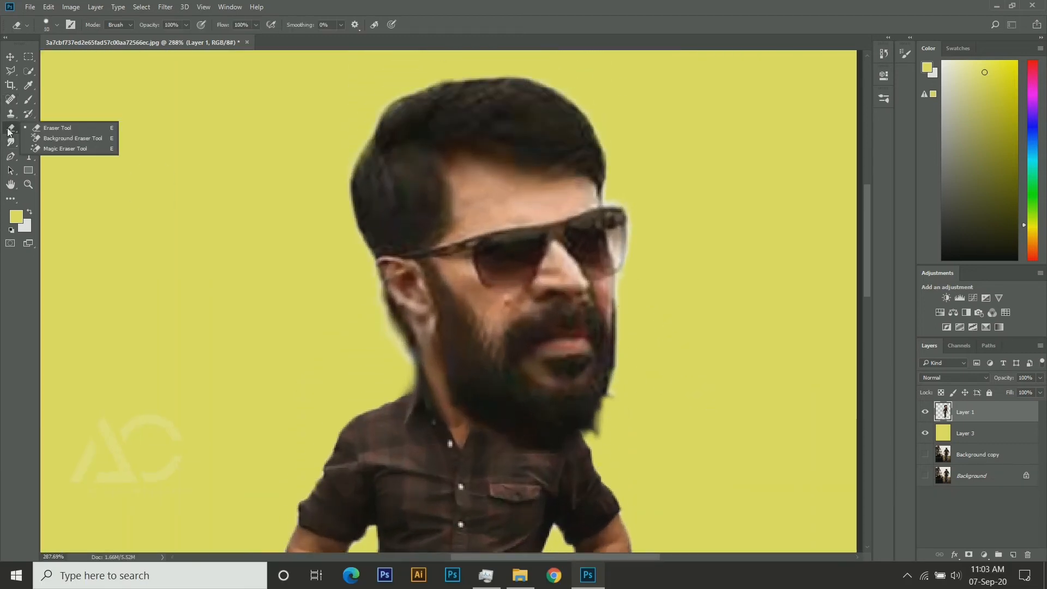
click(52, 131)
drag(612, 443, 626, 385)
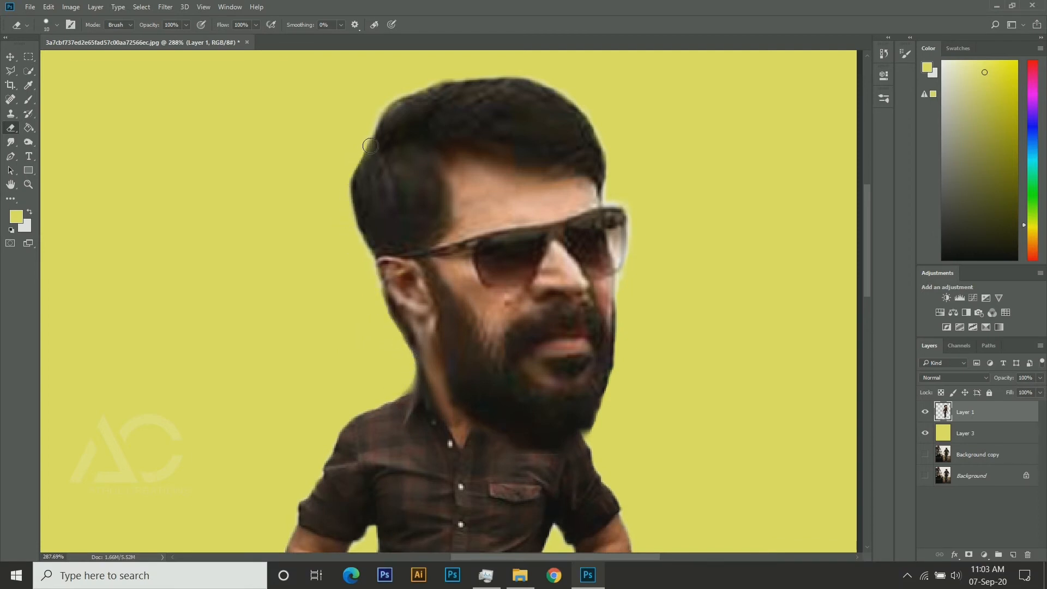
drag(469, 81, 522, 82)
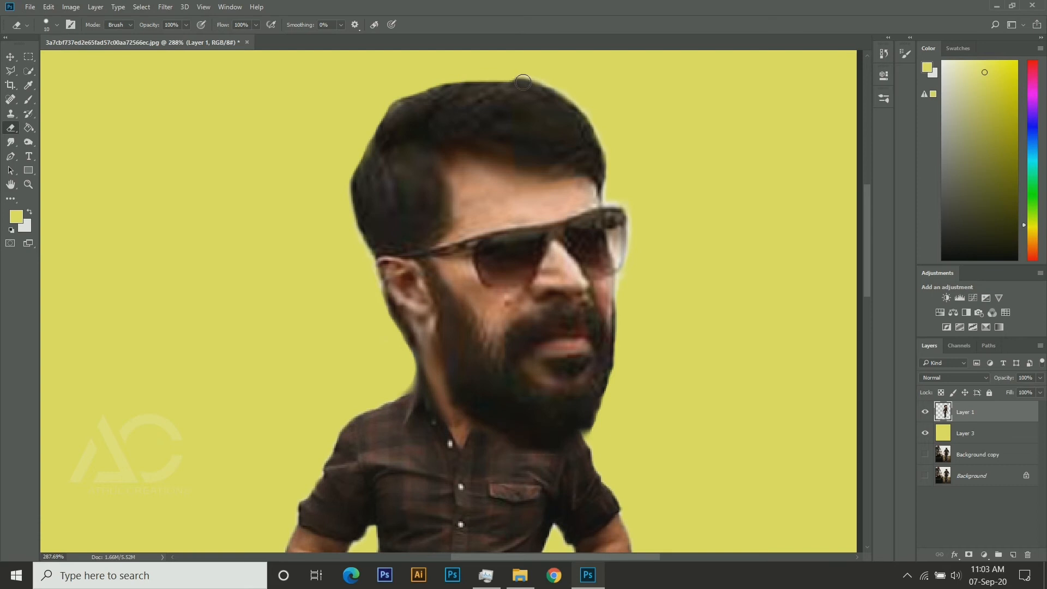
Paint over the watermark and light gaps on both lower legs with the Brush tool, using dark colours sampled from the trousers.
scroll(659, 338, down, 6)
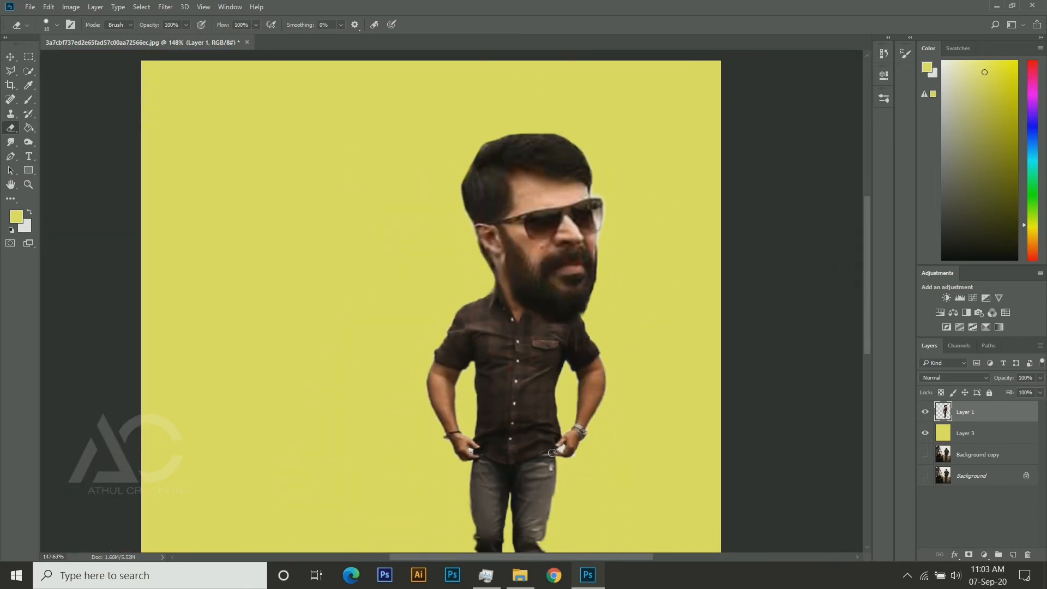
scroll(545, 382, up, 6)
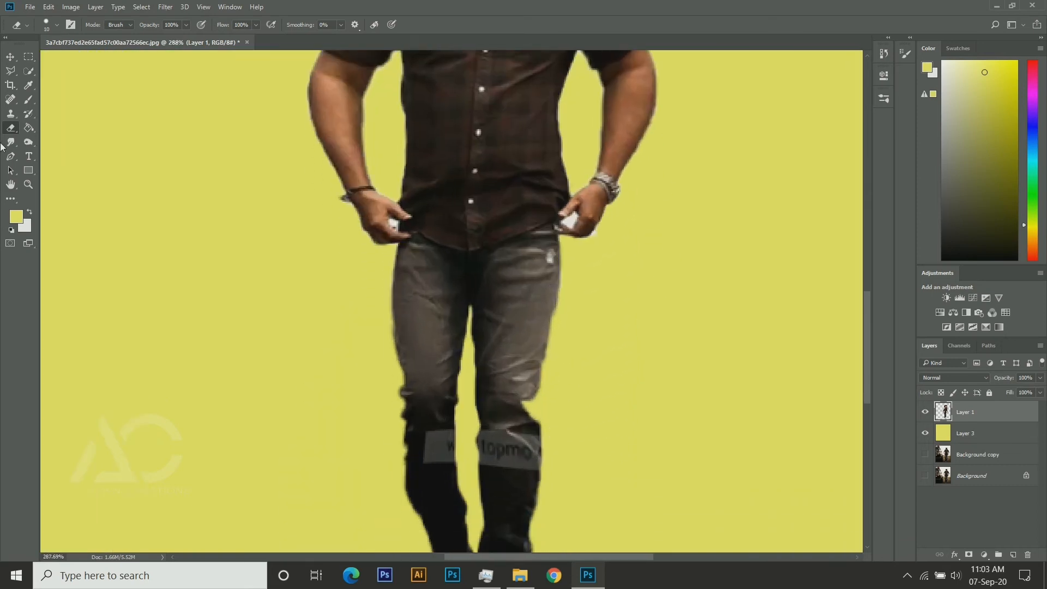
click(28, 99)
alt+click(430, 431)
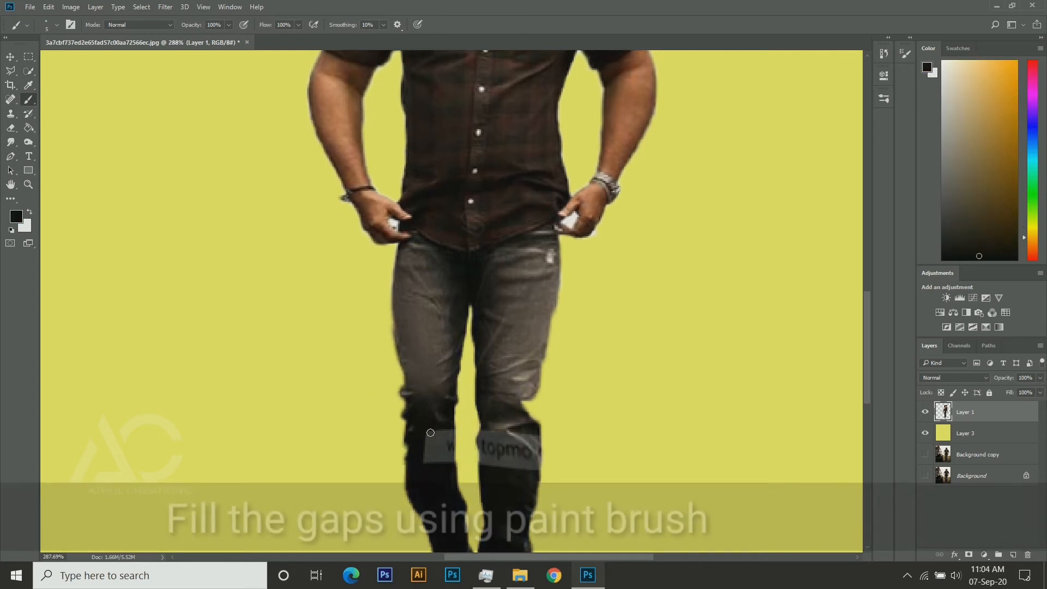
drag(436, 433, 446, 456)
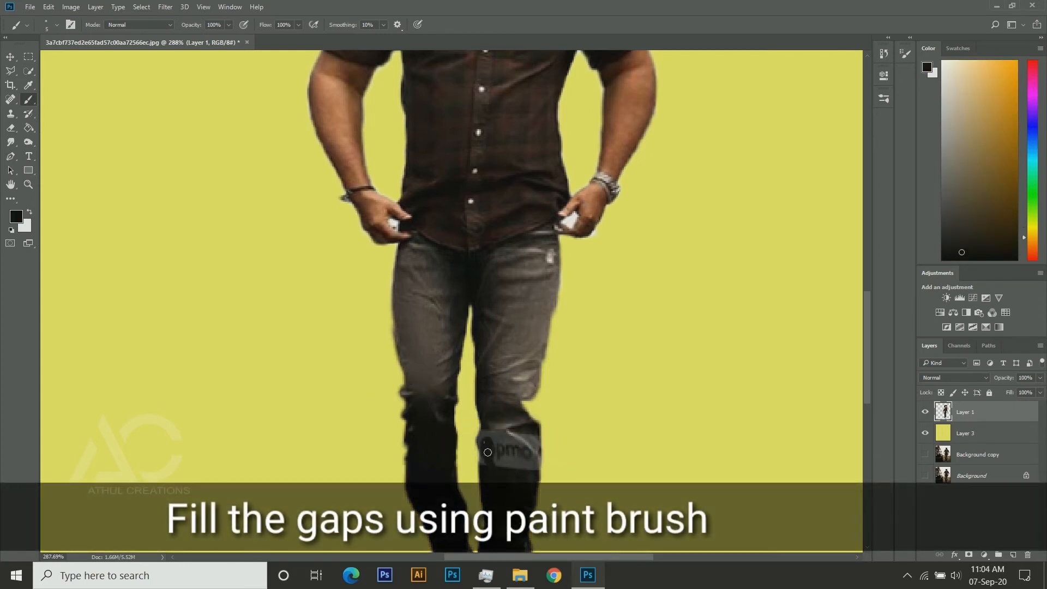
drag(488, 452, 500, 451)
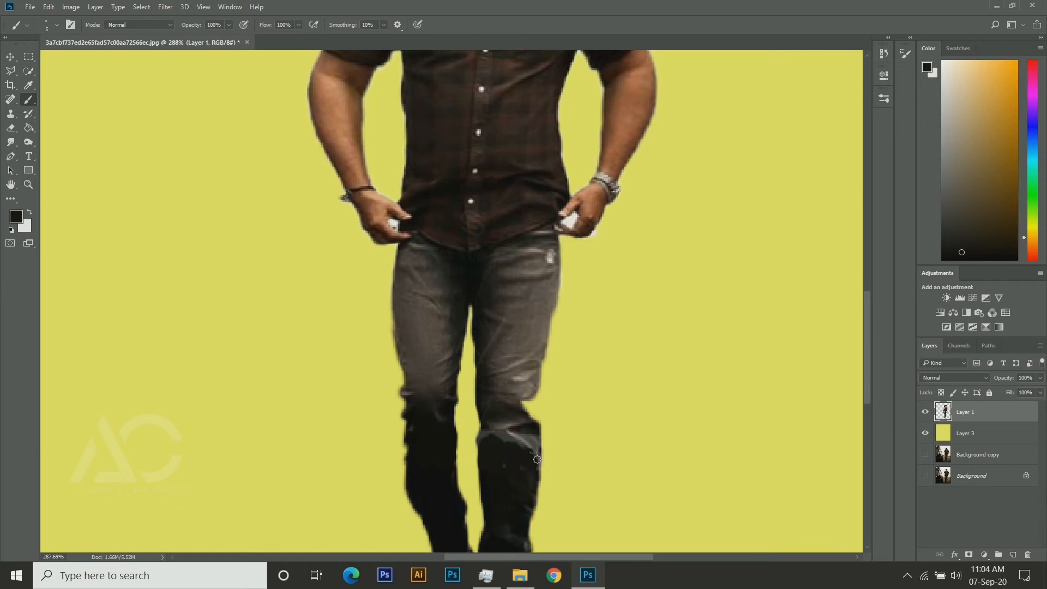
alt+click(529, 402)
alt+click(528, 427)
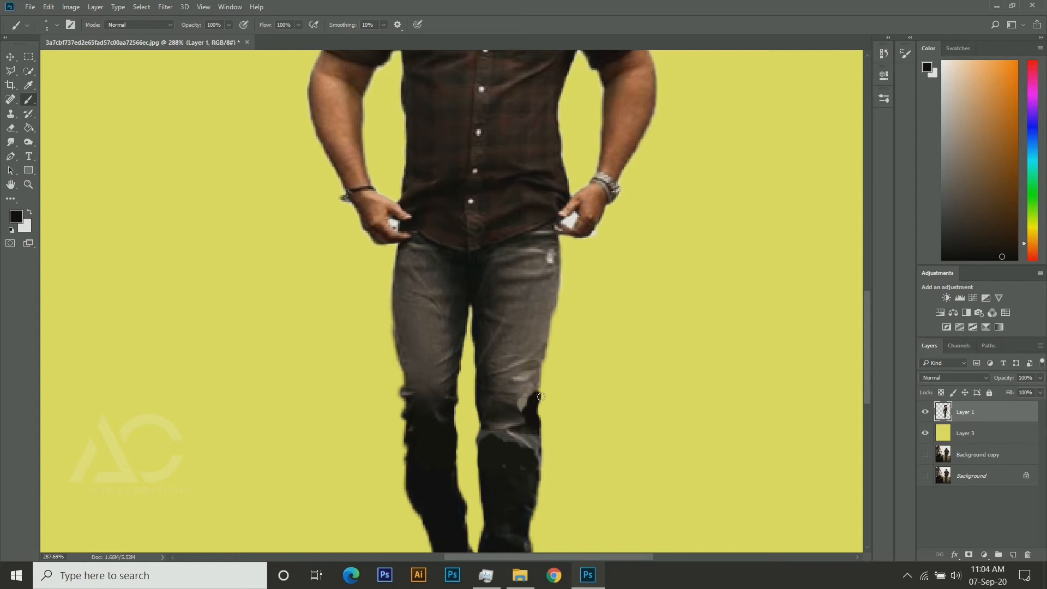
Sharpen the merged figure with an Unsharp Mask set to an amount of 90%.
scroll(517, 464, down, 6)
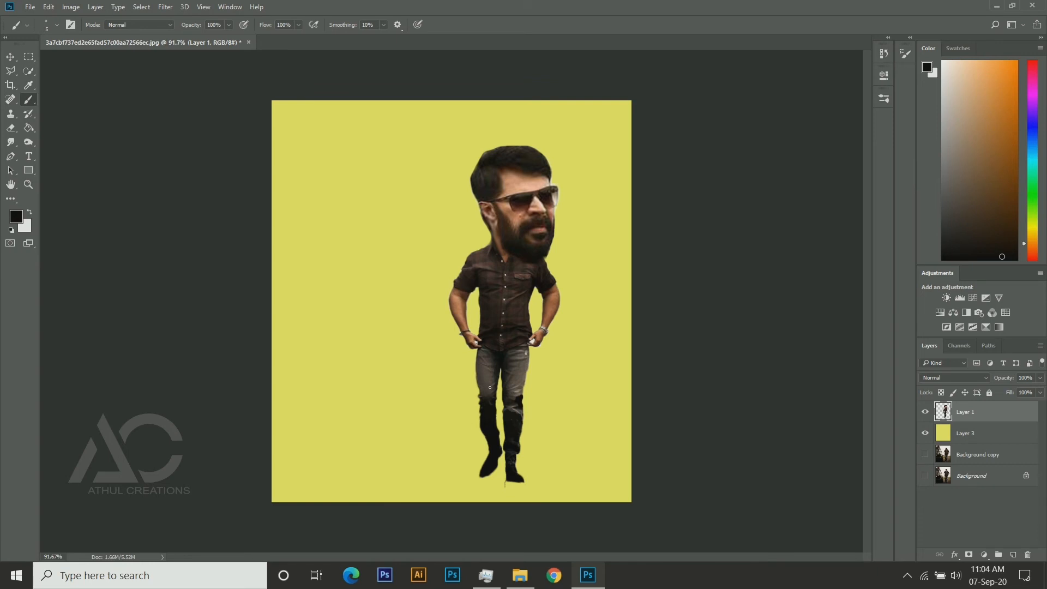
click(165, 6)
mouse_move(243, 242)
click(381, 301)
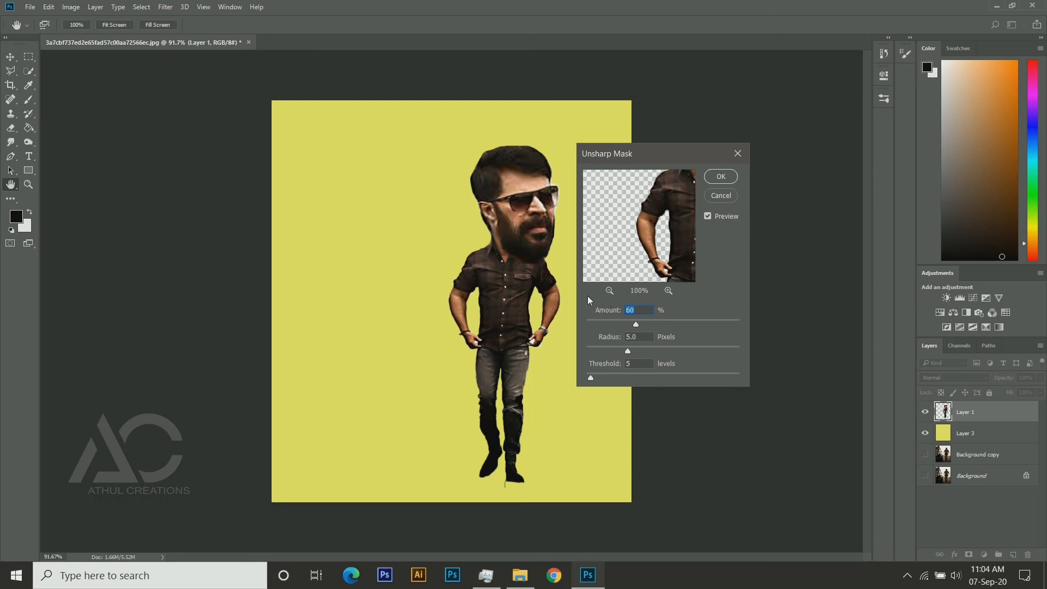
text(90)
click(632, 363)
click(720, 176)
key(b)
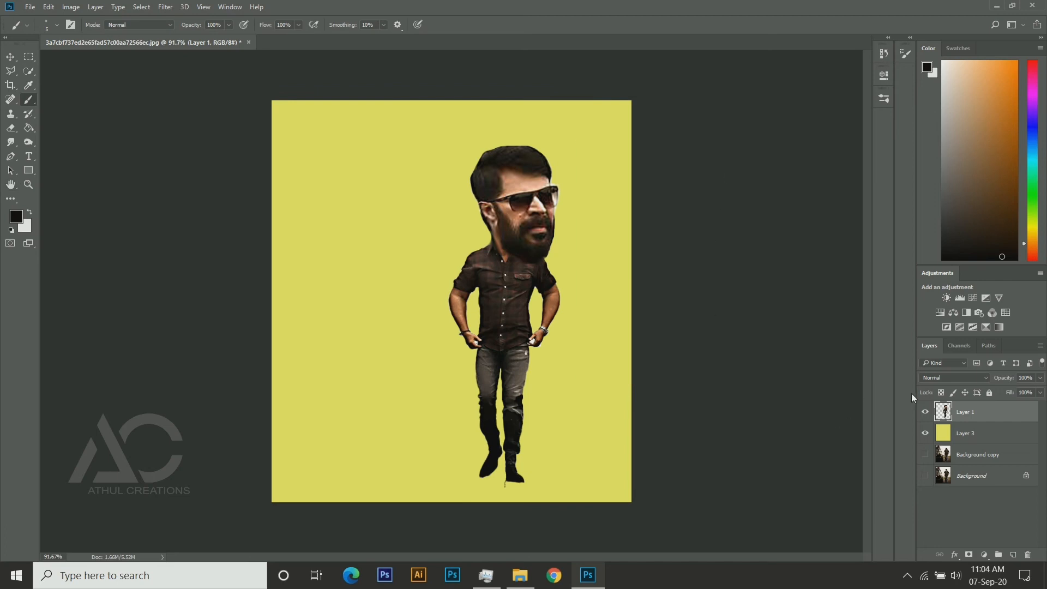
Add a Multiply drop shadow to Layer 1 with 67% opacity, 34 px distance, 5% spread and 21 px size.
right_click(973, 411)
click(763, 86)
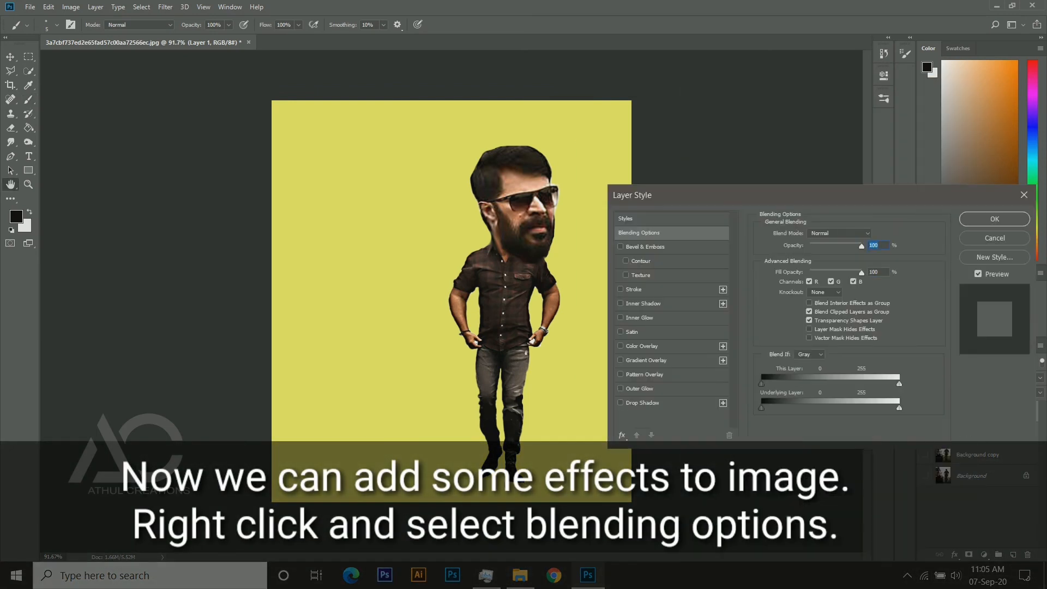
click(656, 403)
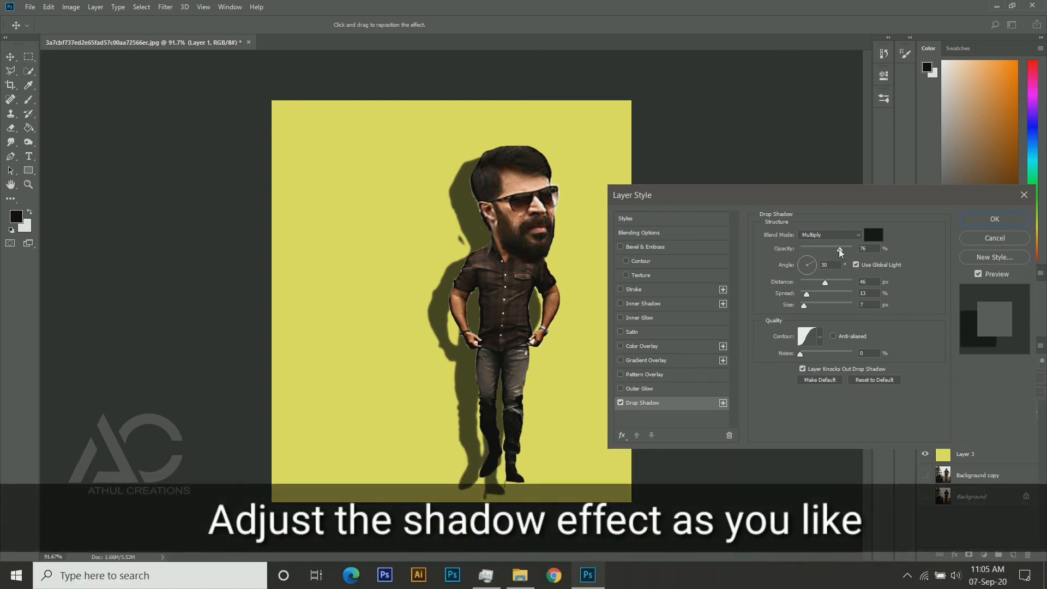
drag(839, 250, 807, 306)
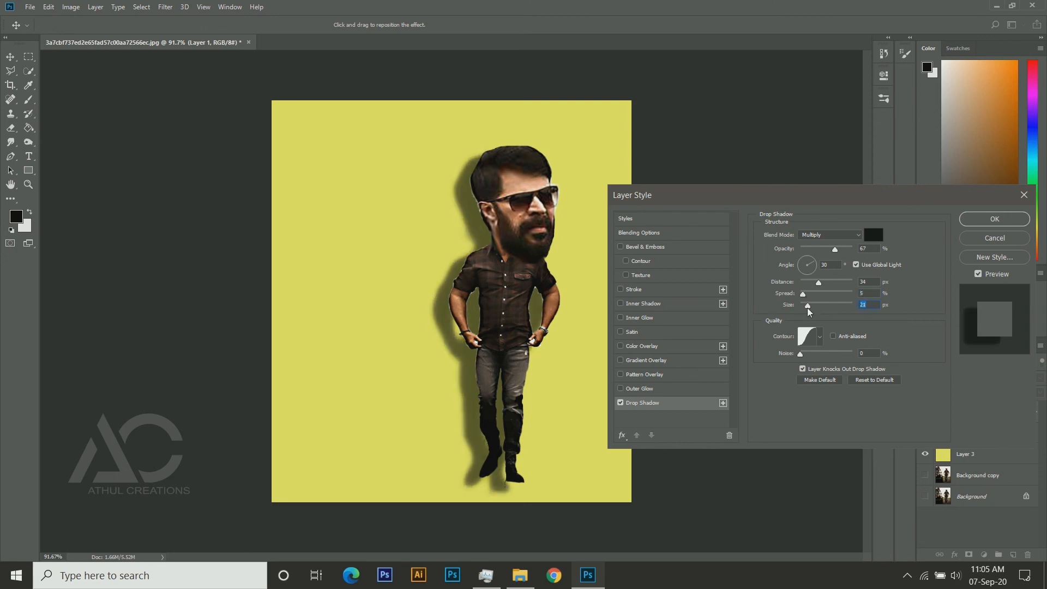
click(995, 219)
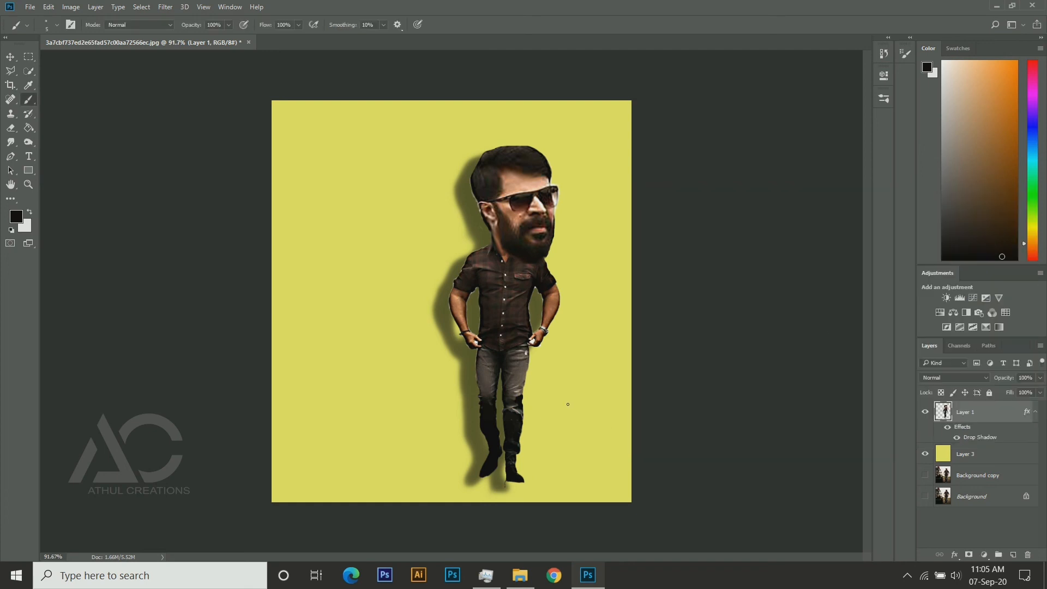
Compare the finished caricature with the original photo by toggling the visibility of Layer 1, Layer 3 and Background copy.
click(924, 411)
click(924, 453)
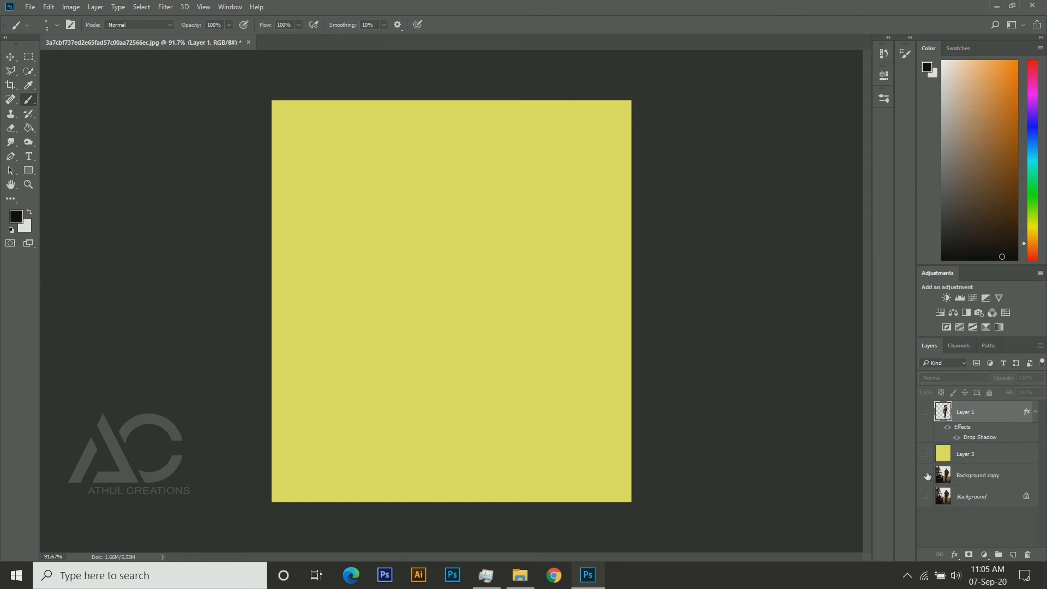
click(925, 474)
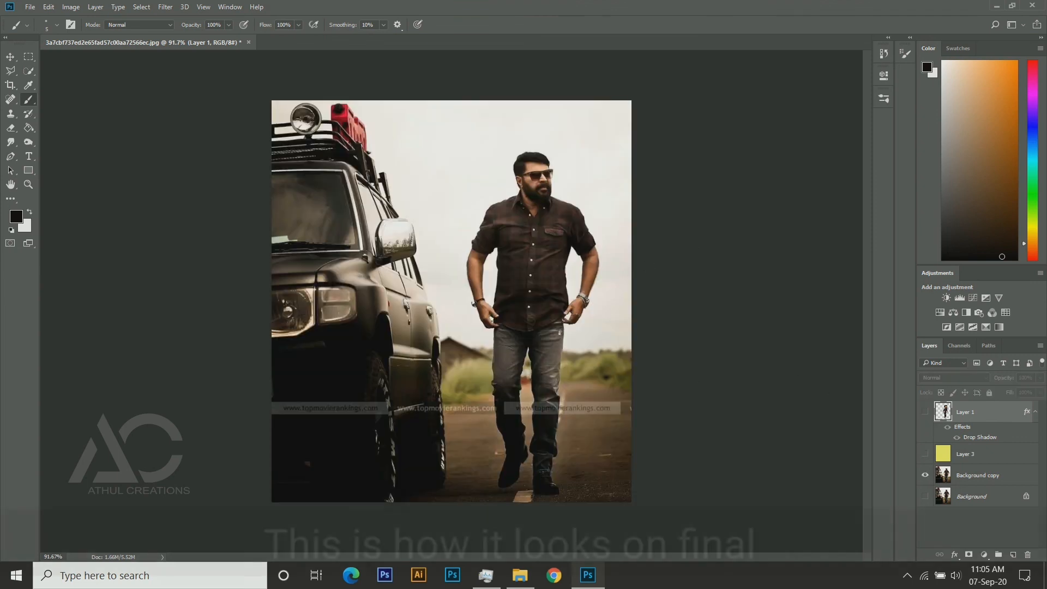
click(924, 453)
click(925, 412)
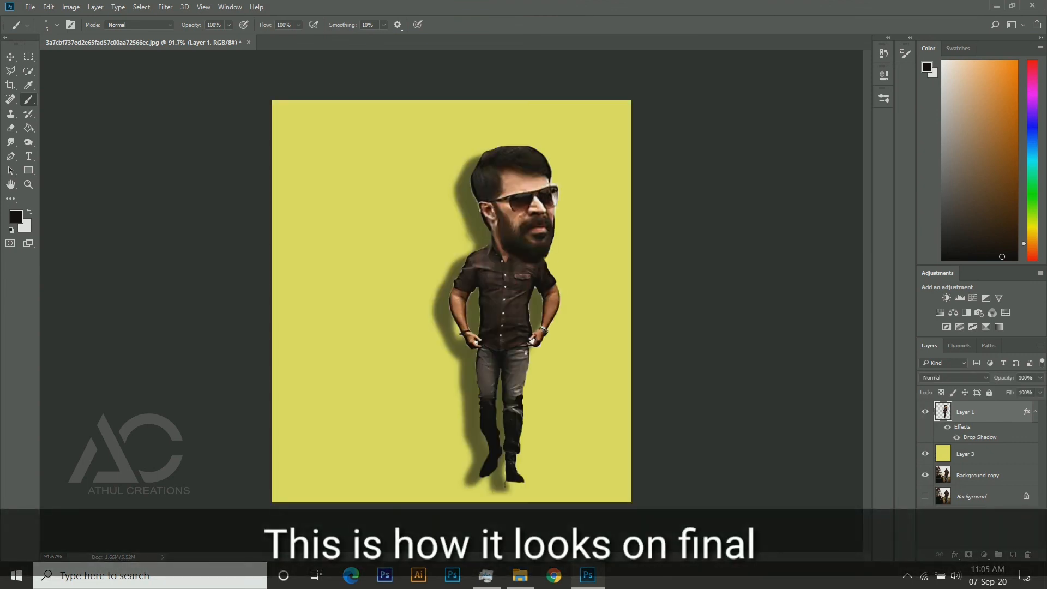
Save the caricature as a JPEG over the existing 3d.jpg in the Downloads folder.
click(36, 7)
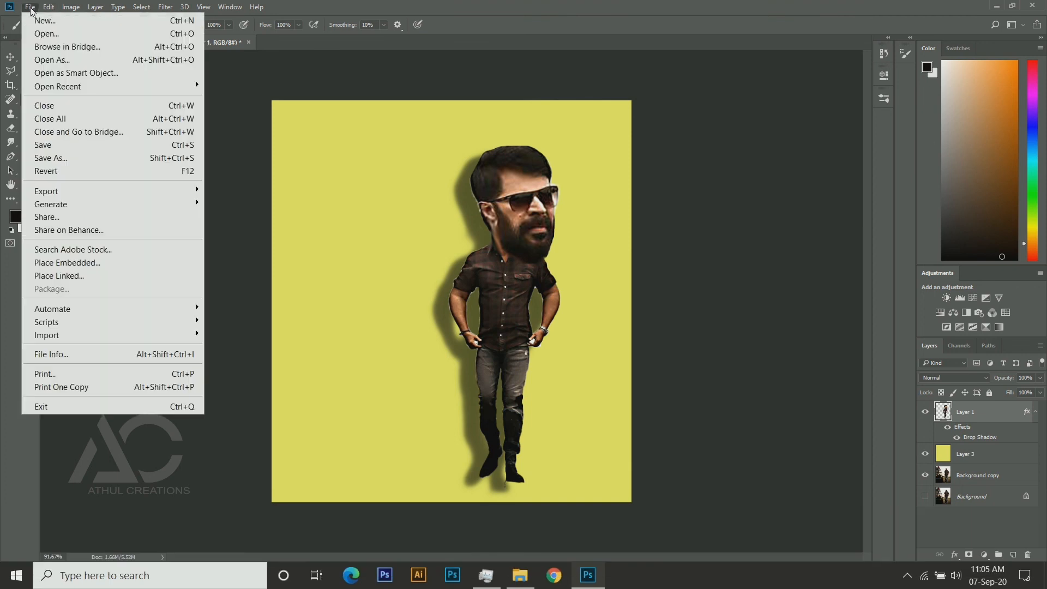
click(58, 160)
click(151, 271)
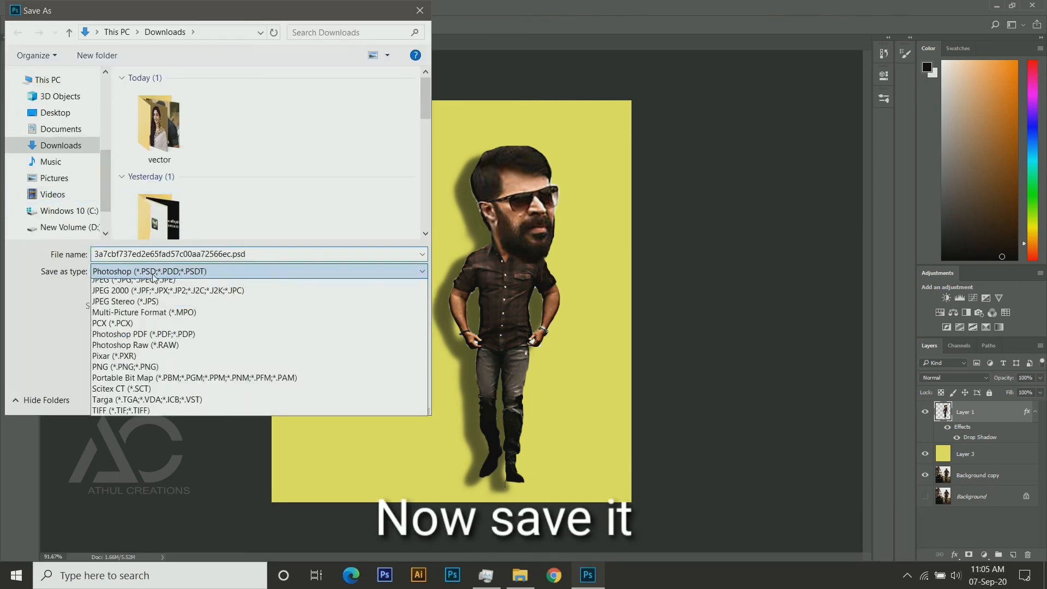
click(154, 382)
click(158, 121)
click(322, 397)
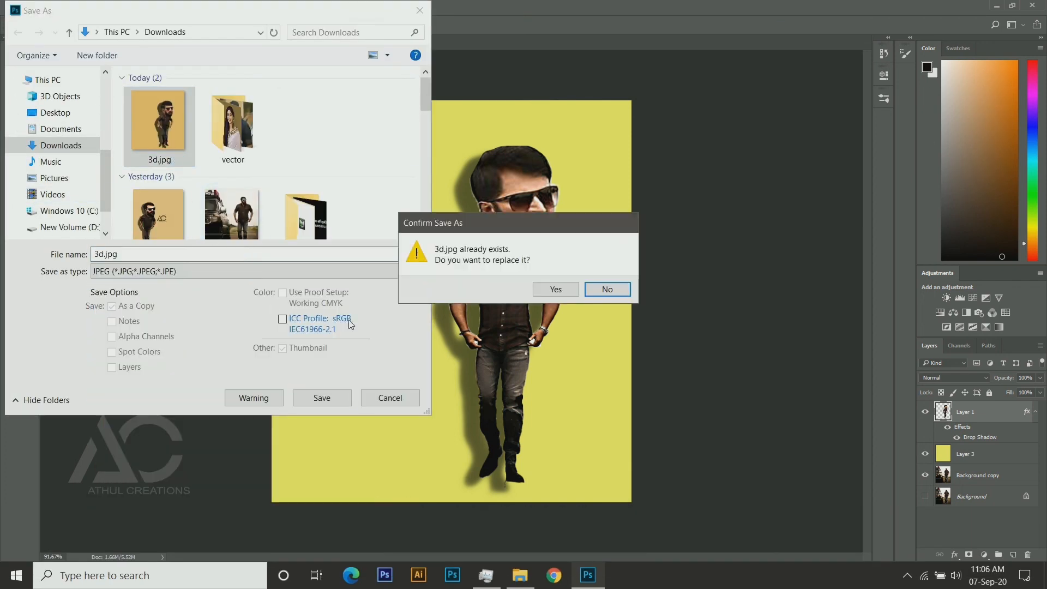
click(553, 289)
click(326, 58)
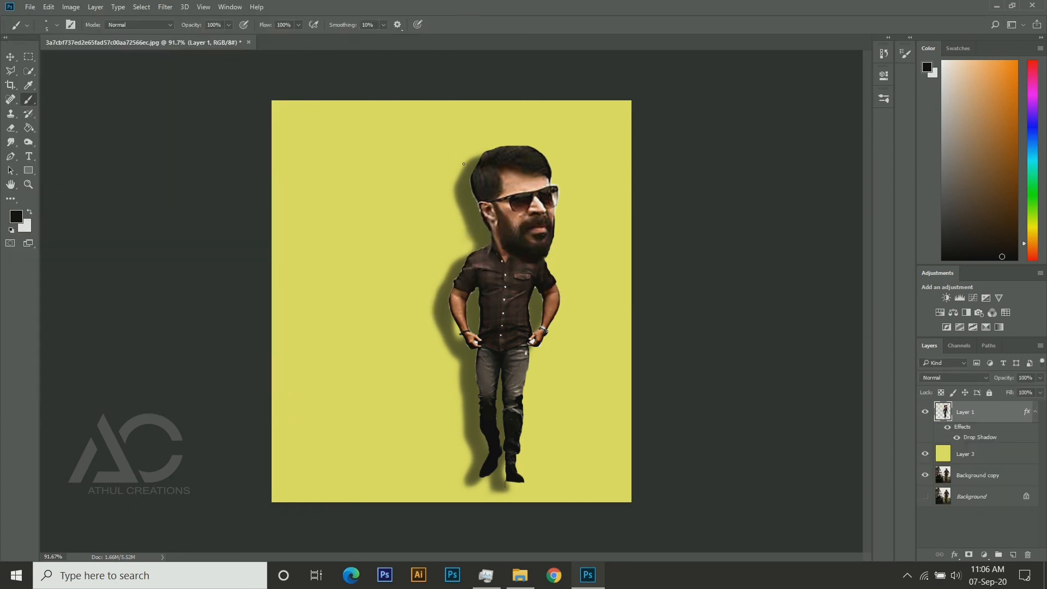